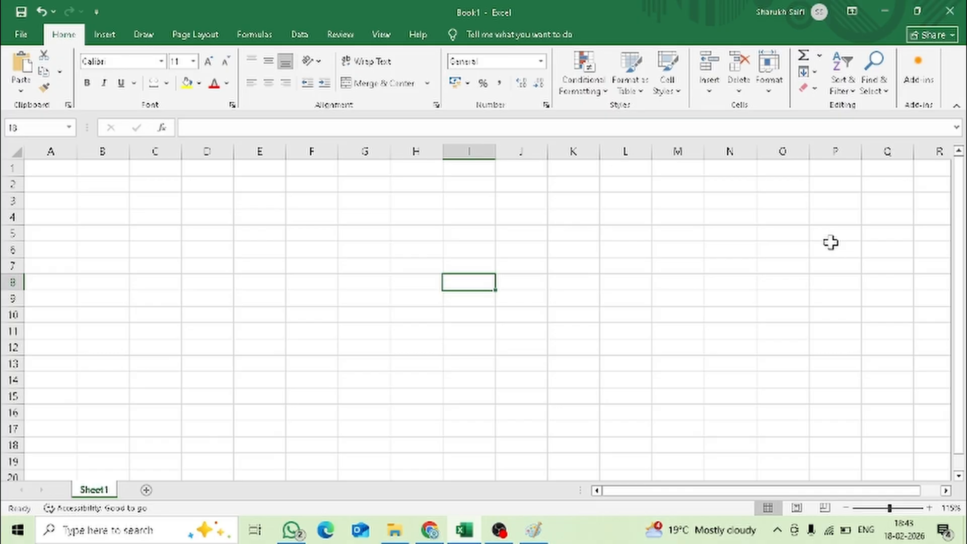
- Switch to Paint and mark out the row of ribbon tab names in the Excel screenshot with a rectangle
left_click(535, 531)
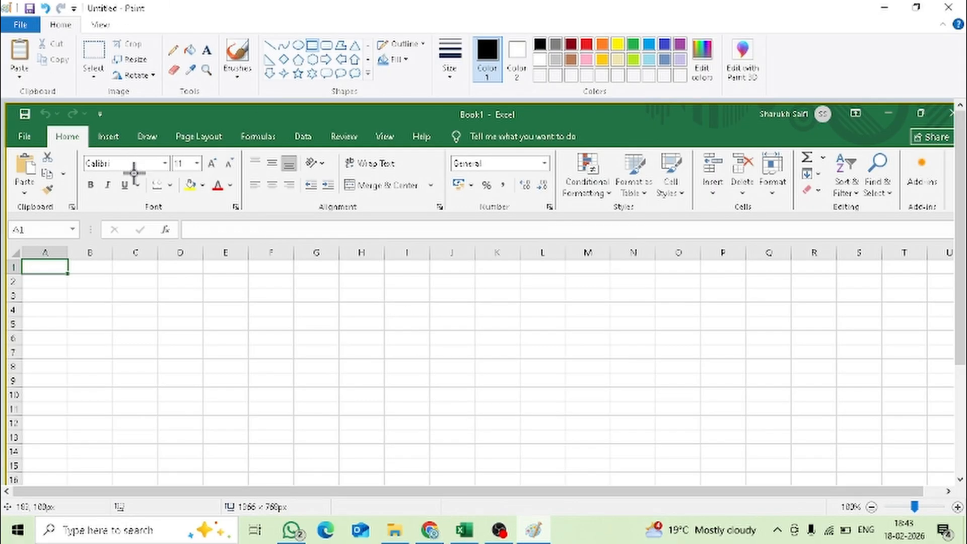
scroll(134, 172, "up", 1)
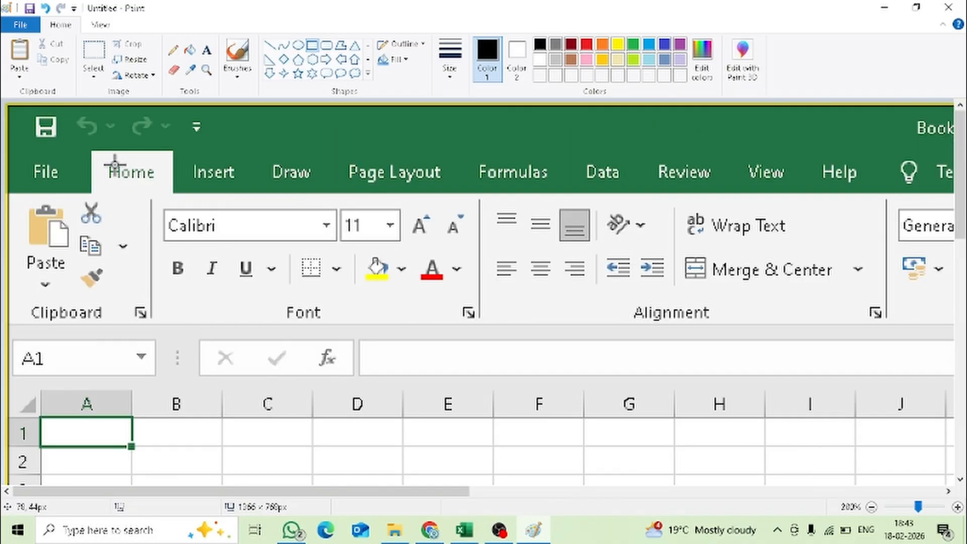
mouse_move(30, 153)
left_mouse_down()
mouse_move(224, 190)
mouse_move(664, 244)
mouse_move(957, 197)
mouse_move(933, 198)
left_mouse_up()
scroll(686, 205, "down", 1)
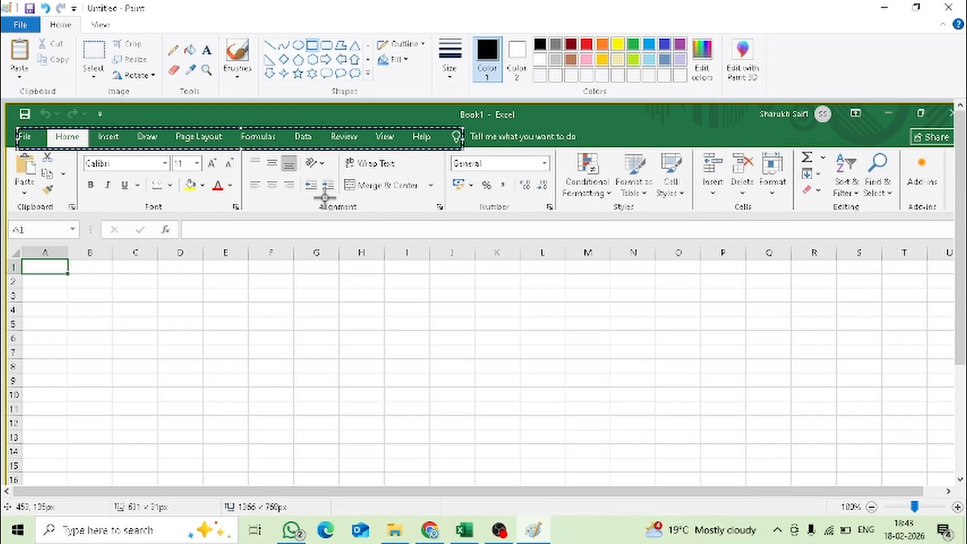
- Switch to Excel and look over the insert, draw, page layout, formula, data, review, view and home command sets
left_click(463, 530)
left_click(92, 38)
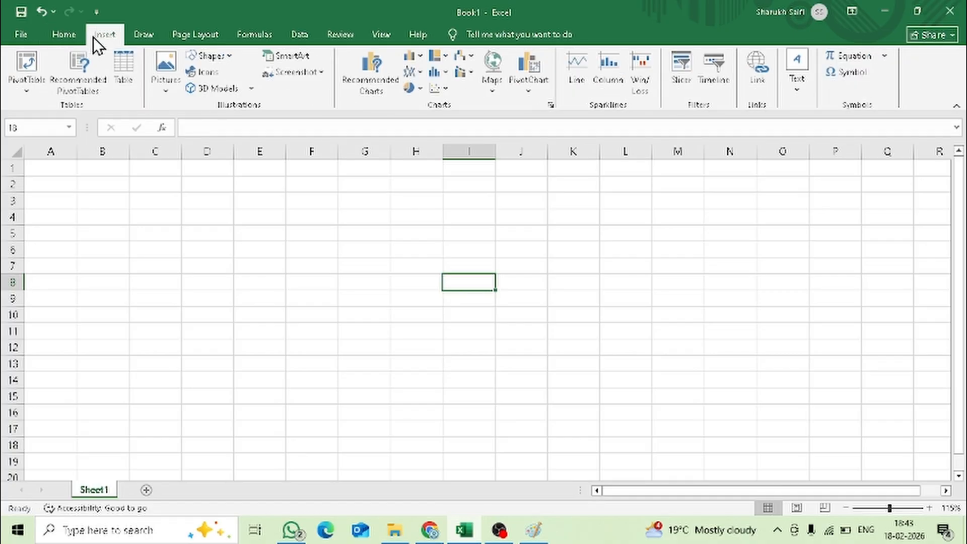
left_click(149, 35)
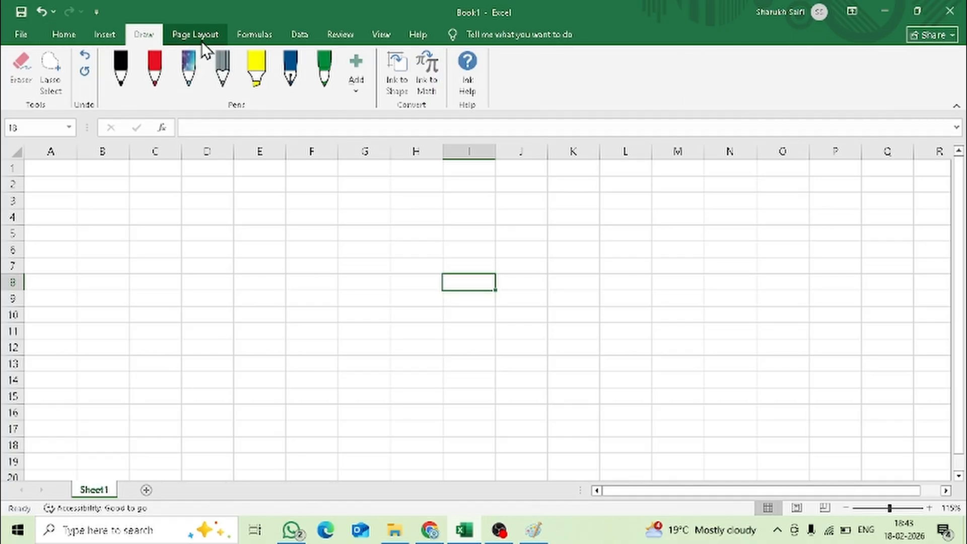
left_click(202, 40)
left_click(245, 39)
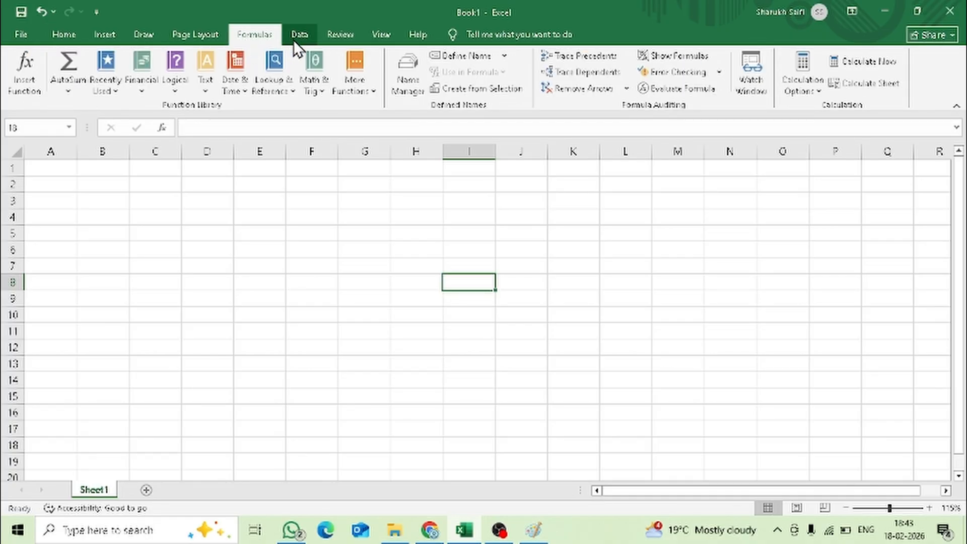
left_click(293, 40)
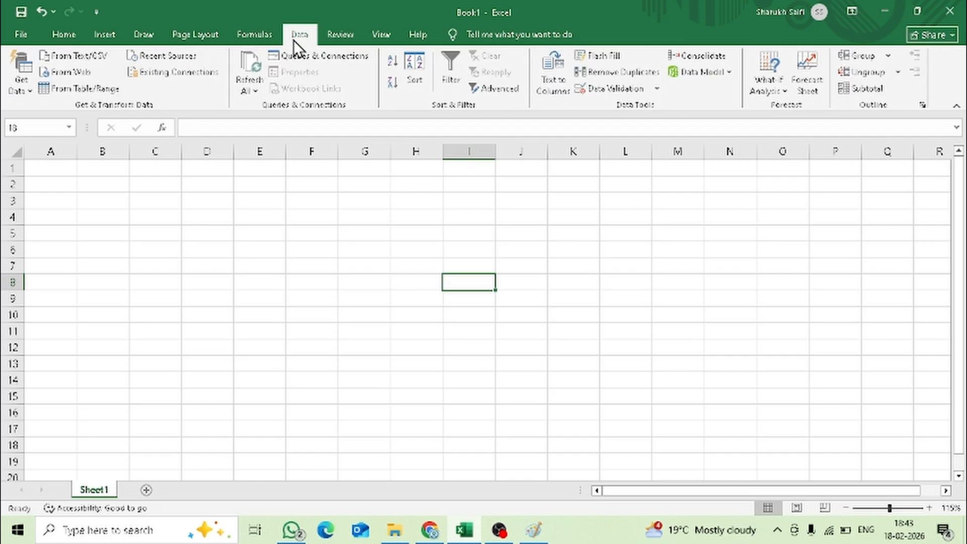
left_click(323, 38)
left_click(370, 35)
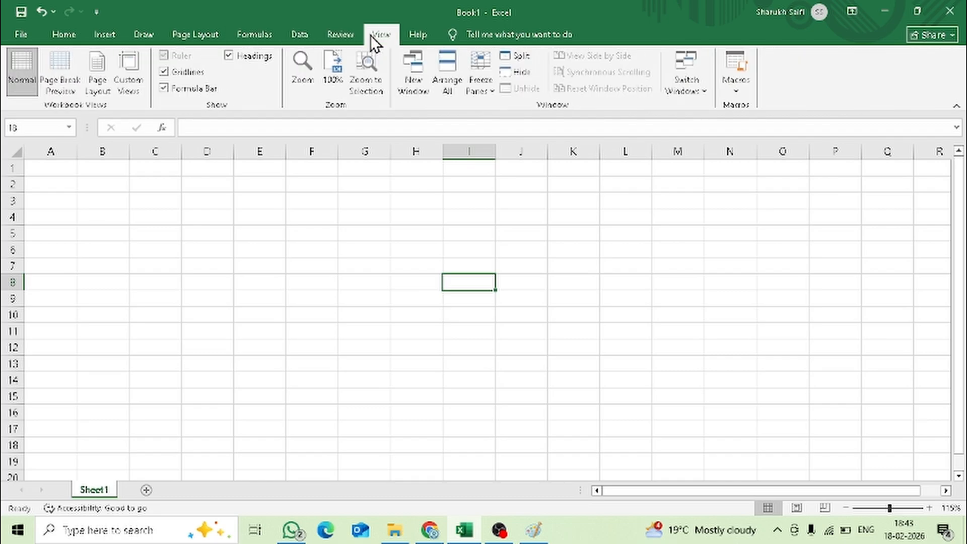
left_click(77, 31)
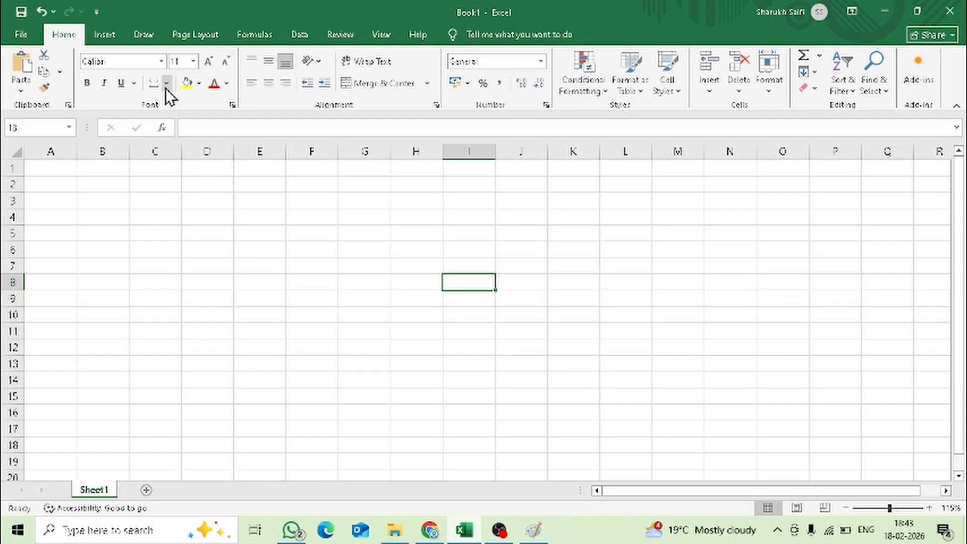
- Examine the insert, draw, page layout and formula commands, including the list of Math & Trig functions
left_click(110, 42)
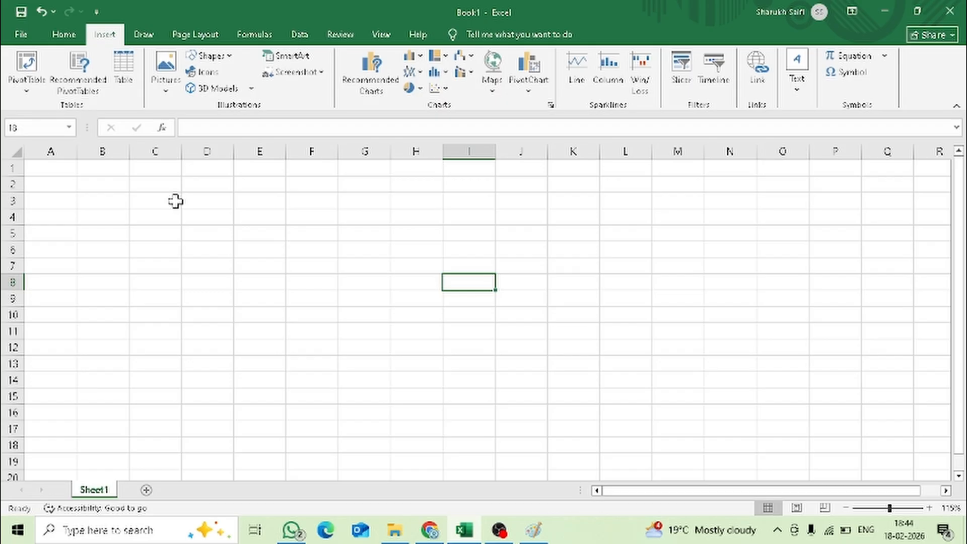
left_click(149, 35)
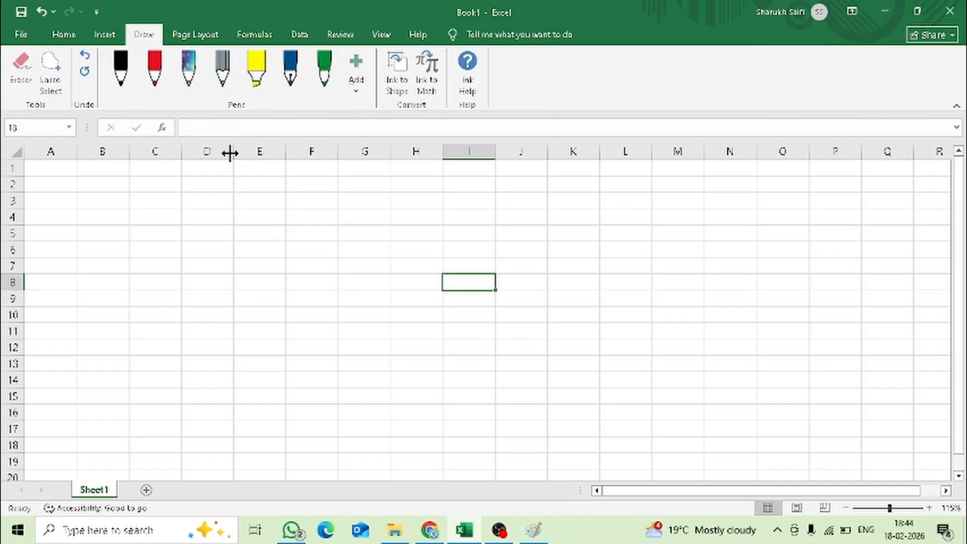
left_click(196, 40)
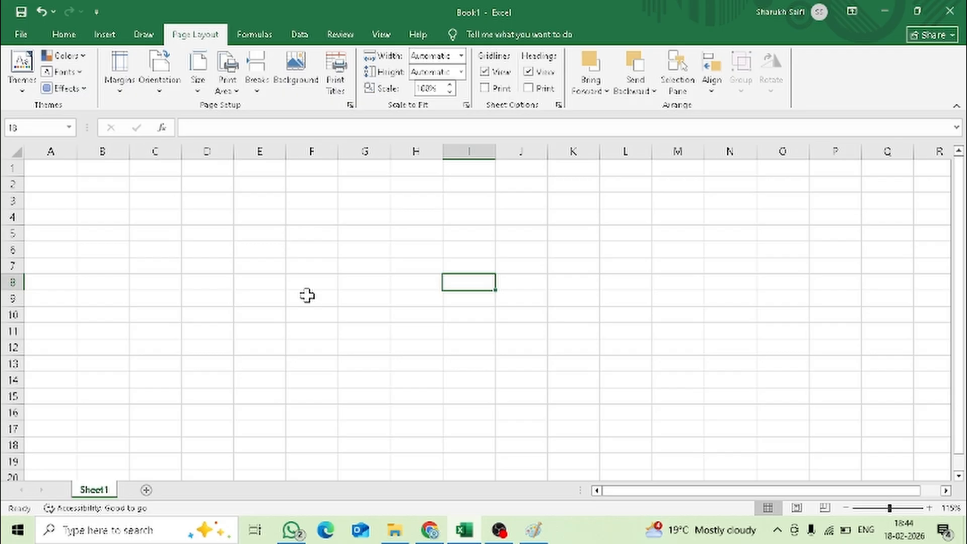
left_click(261, 44)
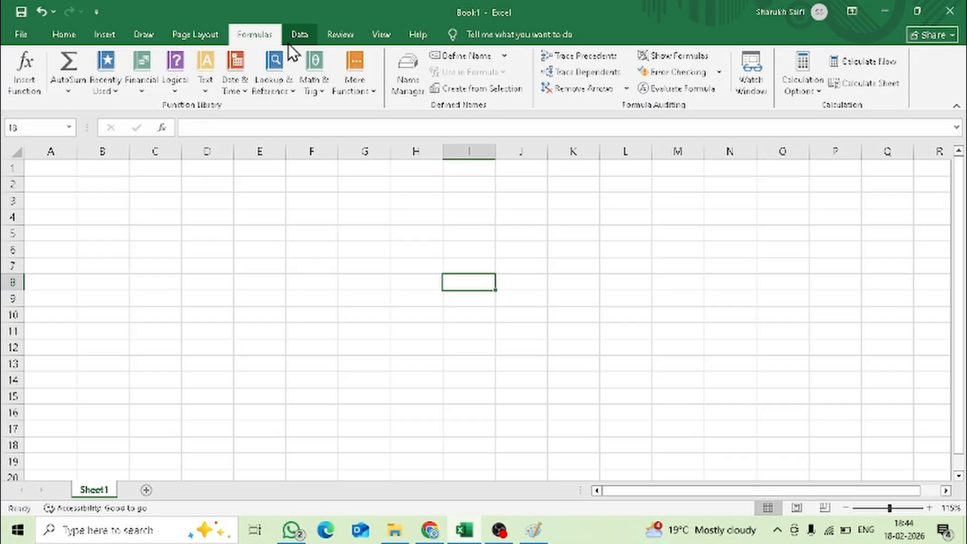
left_click(322, 95)
scroll(343, 240, "down", 19)
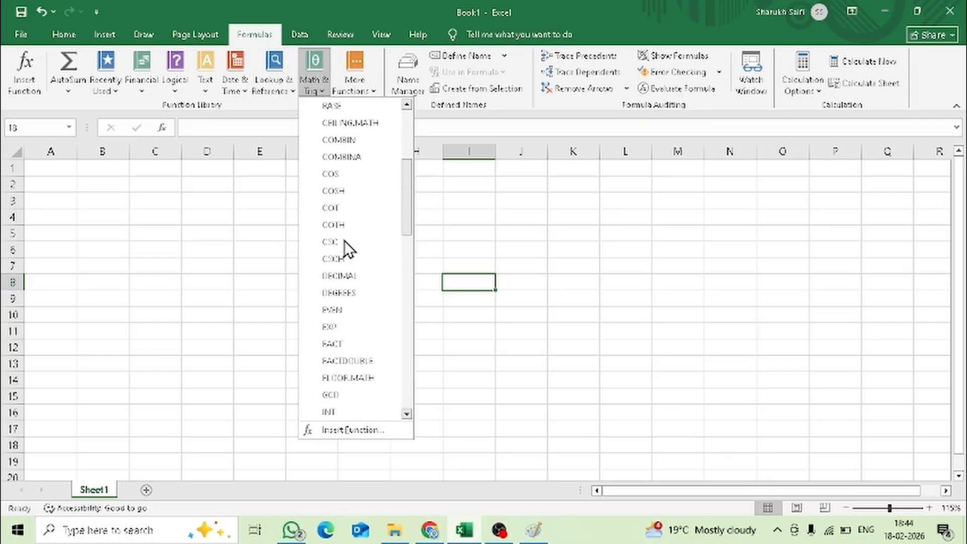
left_click(220, 271)
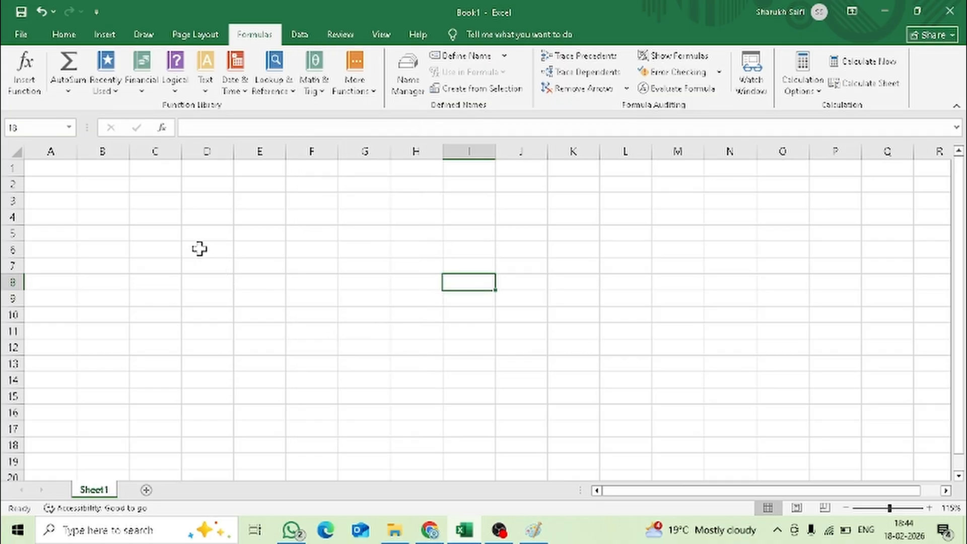
- Look over the data, draw and insert commands and bring back the home formatting commands
left_click(292, 36)
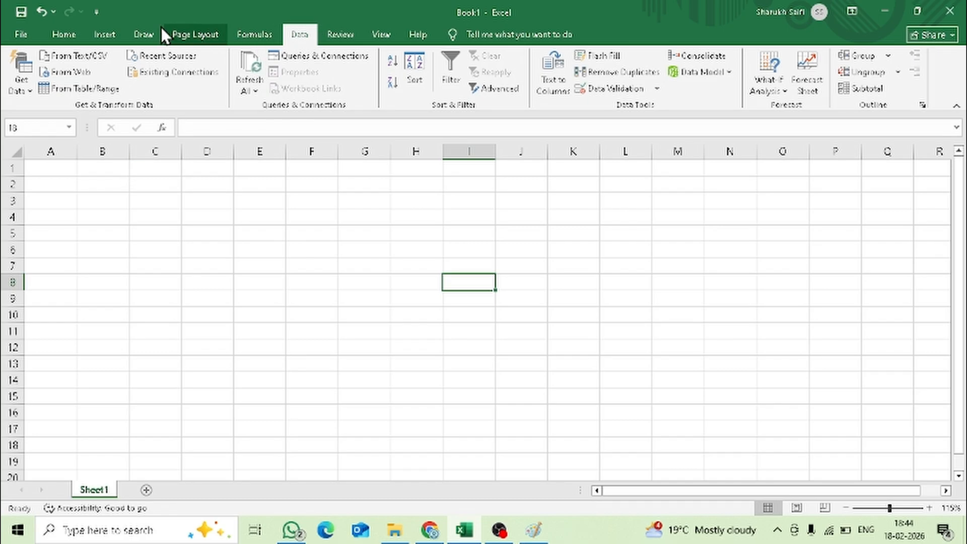
left_click(133, 32)
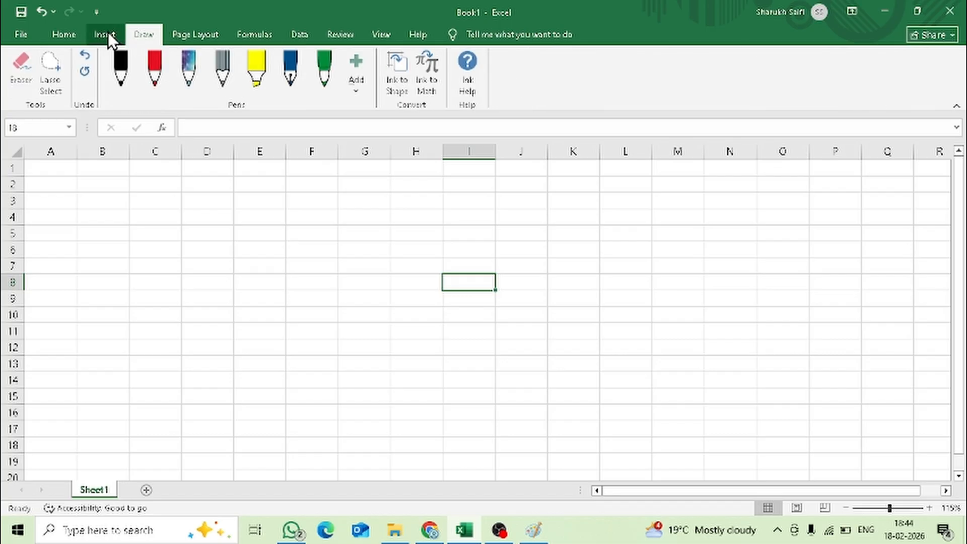
left_click(106, 35)
left_click(67, 38)
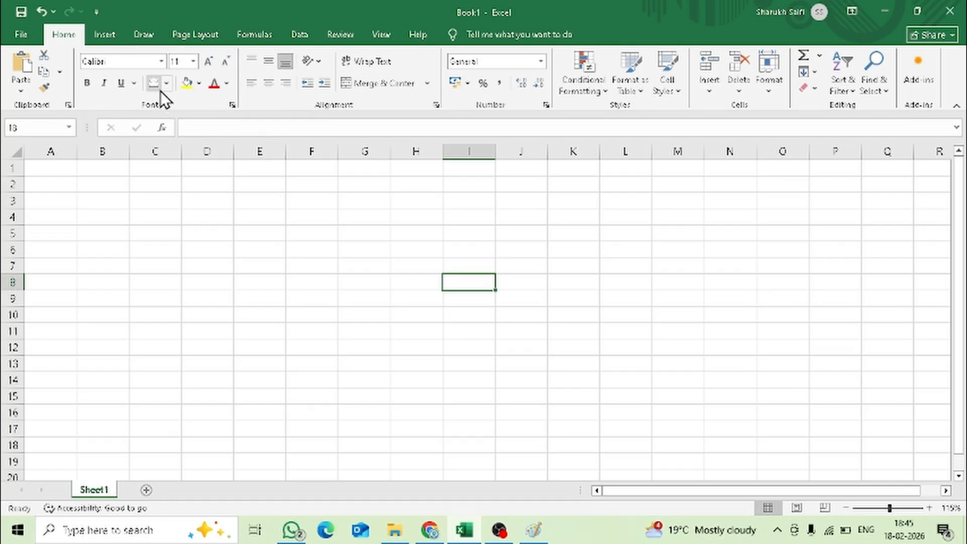
scroll(130, 295, "down", 2)
scroll(129, 292, "up", 2)
- Enter "table format" in cell B2 and "rows" in cell D2
left_click(95, 182)
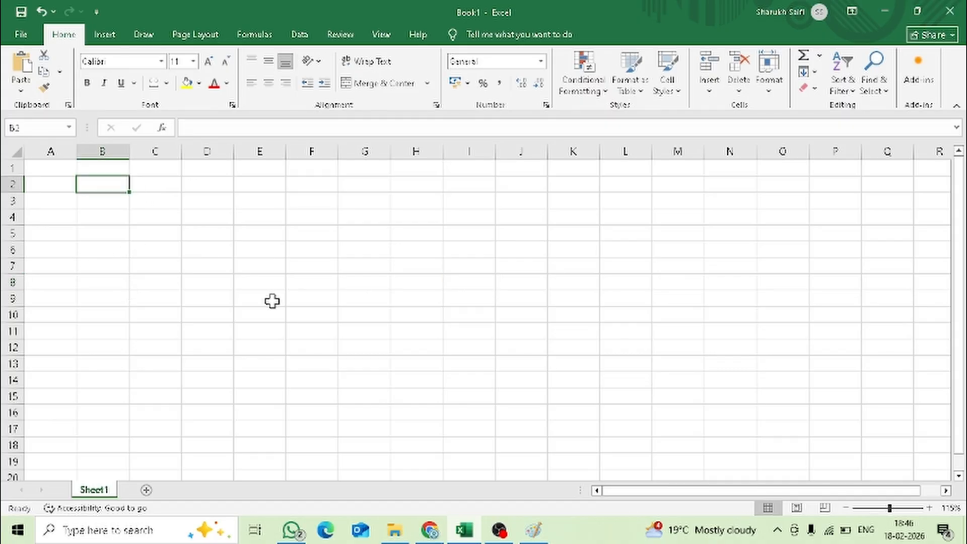
type("table format")
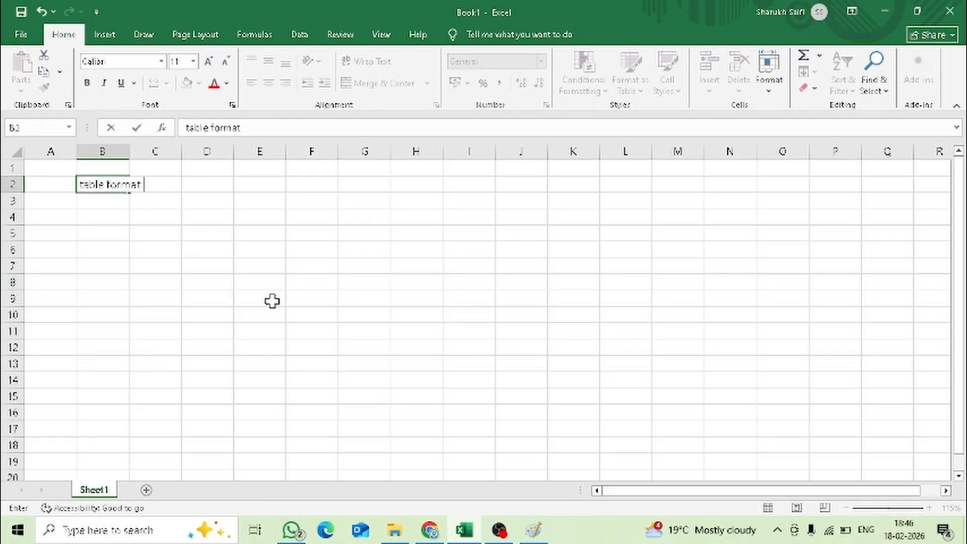
key("Tab")
key("Tab")
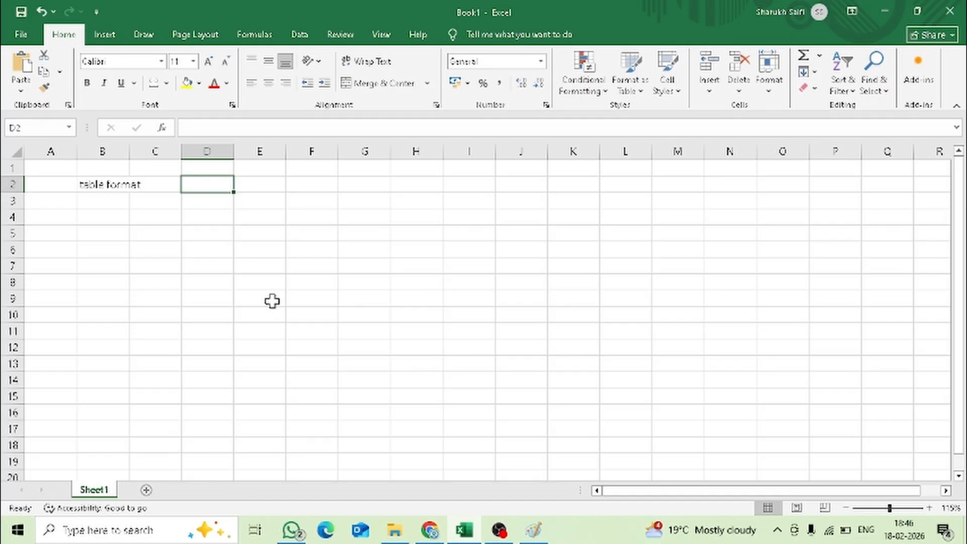
type("rows")
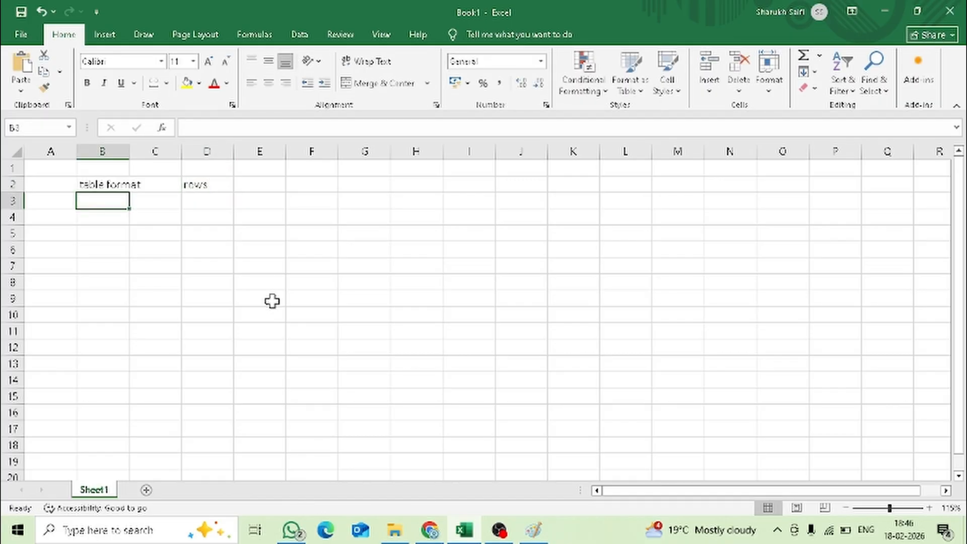
- Enter "columns" in cell D3 and "formatting" in cell D4
key("Right")
key("Right")
type("columns")
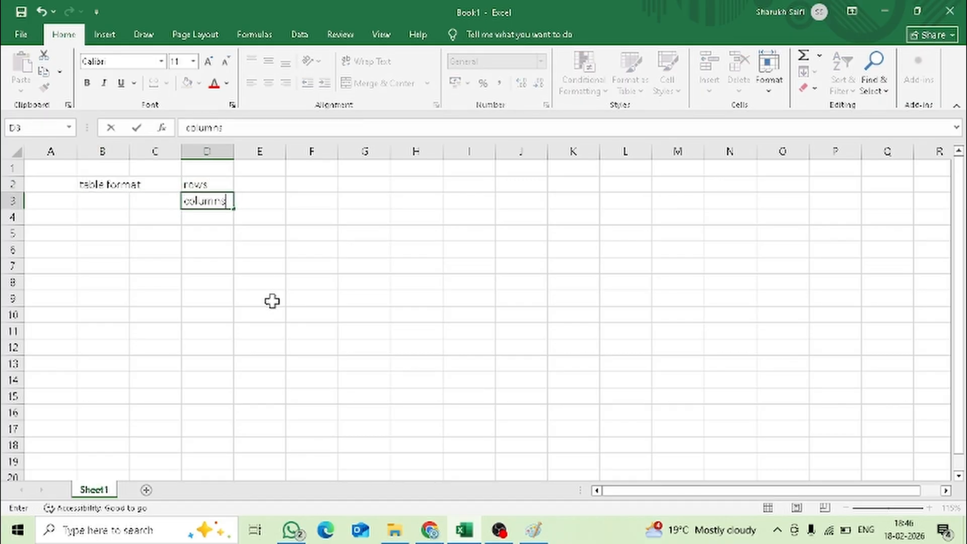
key("Right")
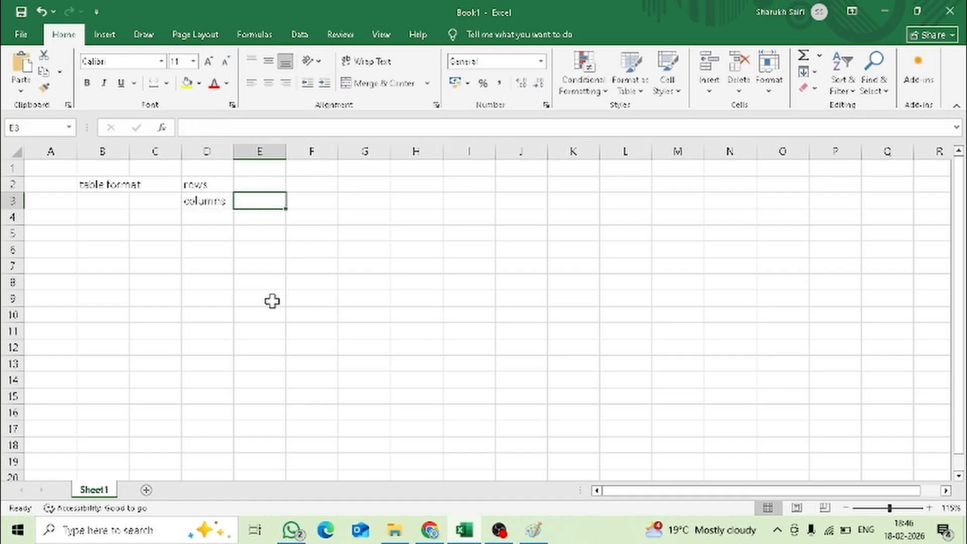
key("Return")
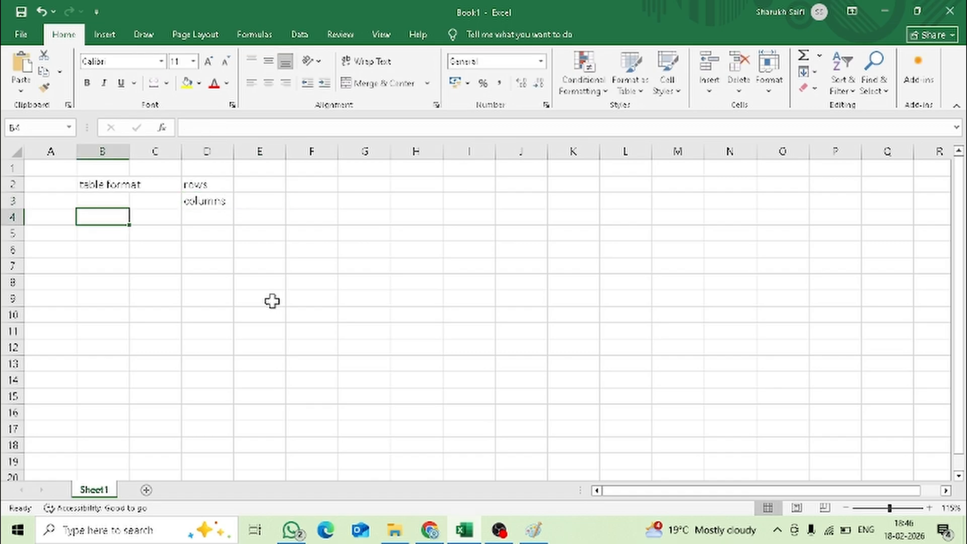
key("Right")
key("Right")
type("formatting")
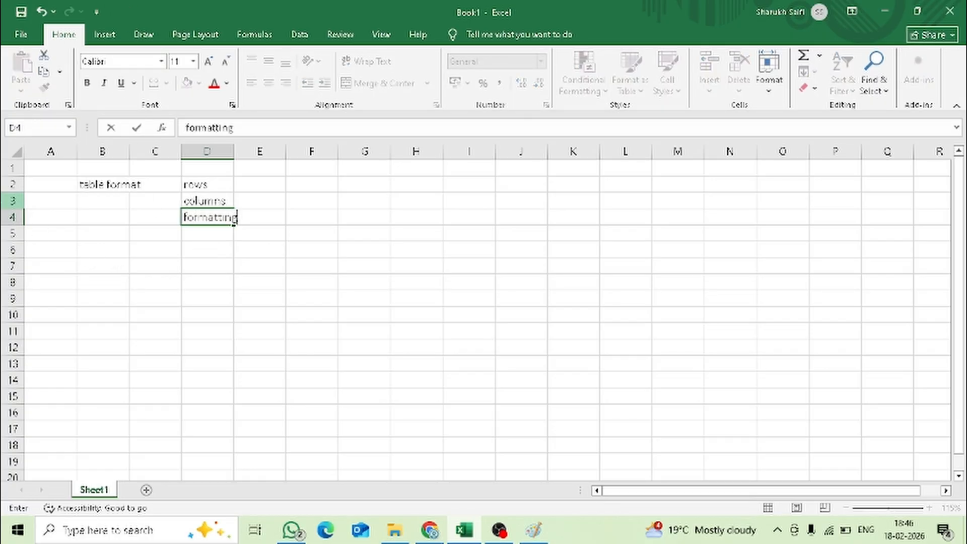
- Highlight all of row 3 and the range A5:M5 to illustrate rows, and end on cell E2
left_click(5, 201)
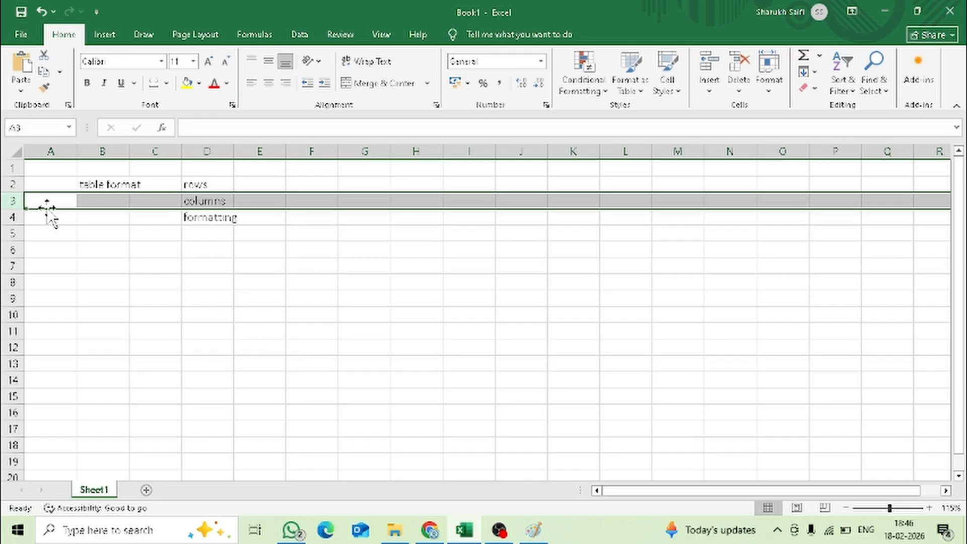
left_click_drag(57, 230, 657, 239)
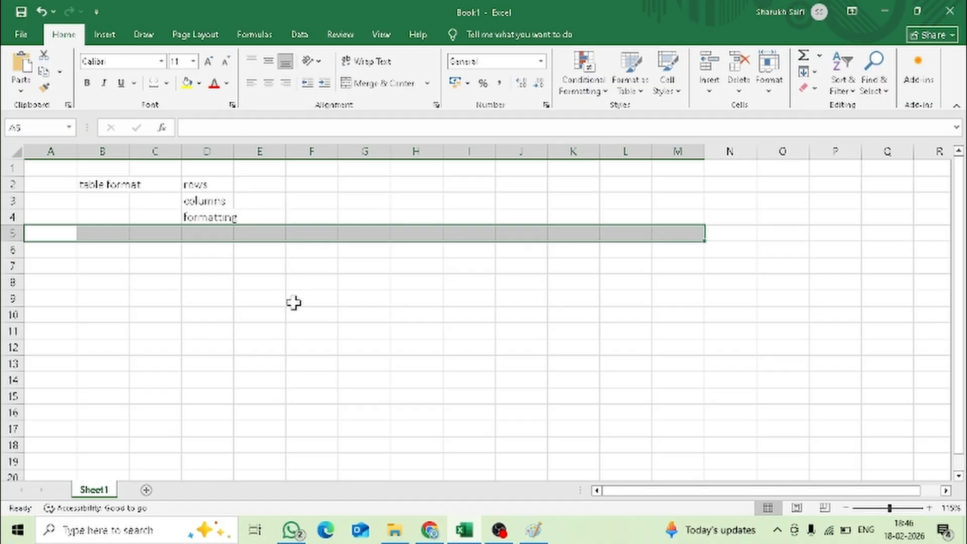
left_click(261, 189)
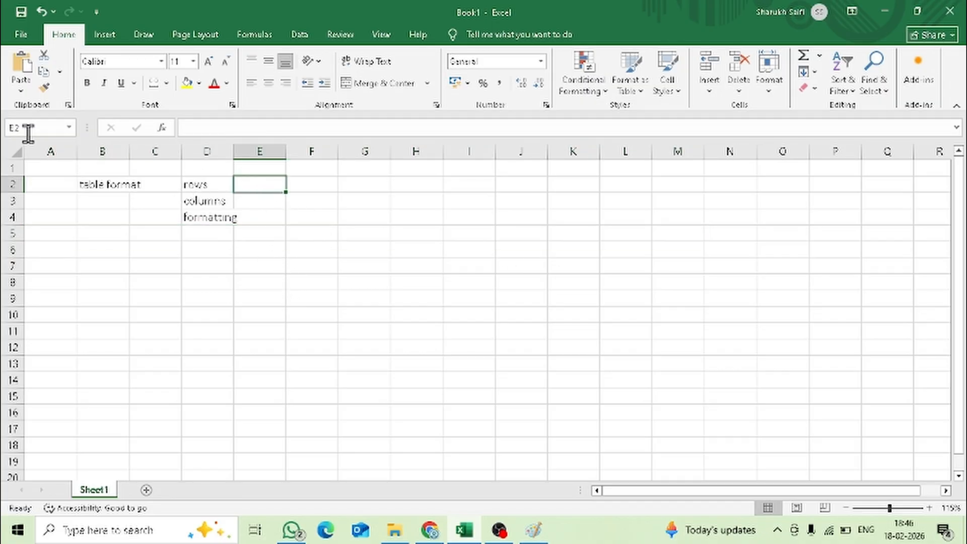
- Highlight all of column F and the range G2:G19 to illustrate columns, and end on cell F8
left_click(316, 149)
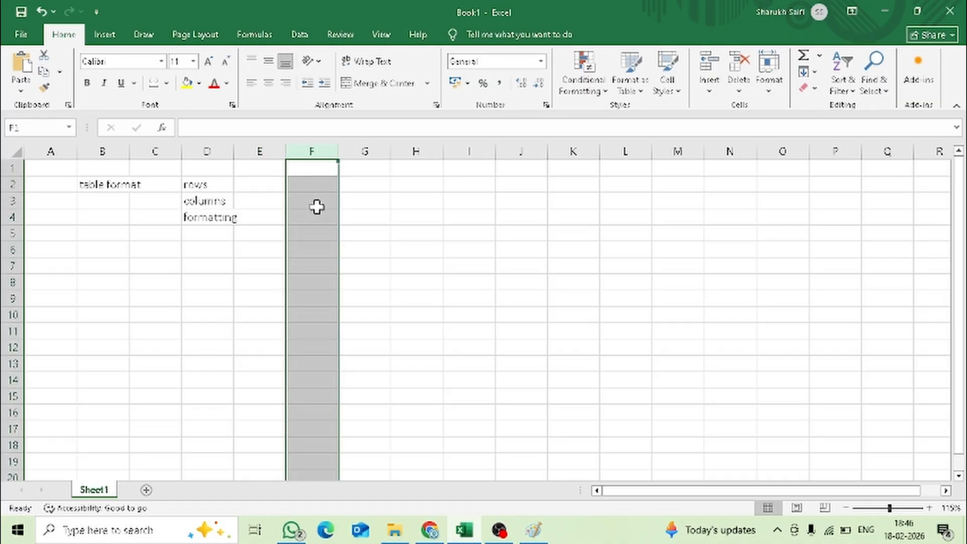
left_click_drag(368, 184, 379, 466)
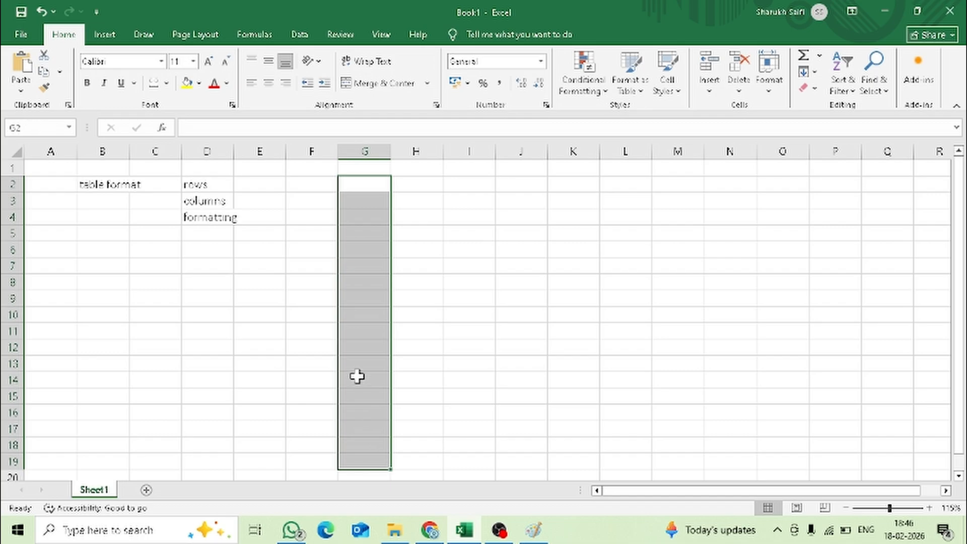
left_click(289, 282)
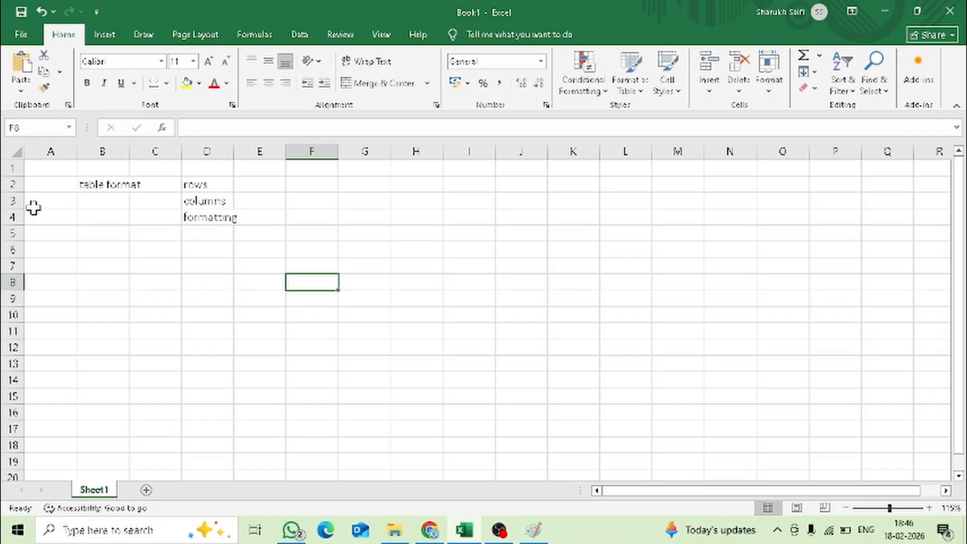
- Pick out individual cells such as G6 and H10, and highlight the range A1:O17
left_click(377, 252)
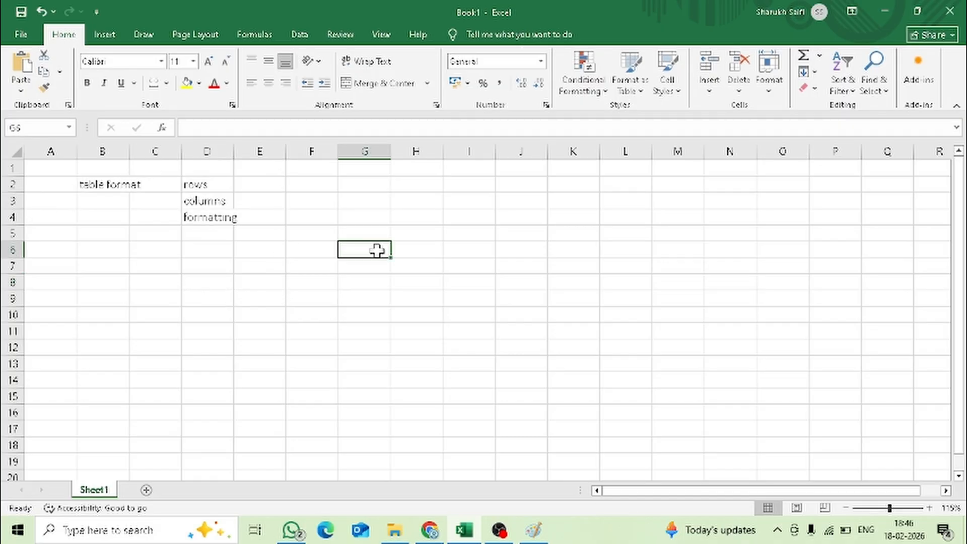
left_click(464, 251)
left_click(414, 287)
left_click(412, 312)
left_click(406, 343)
left_click(336, 335)
left_click(403, 312)
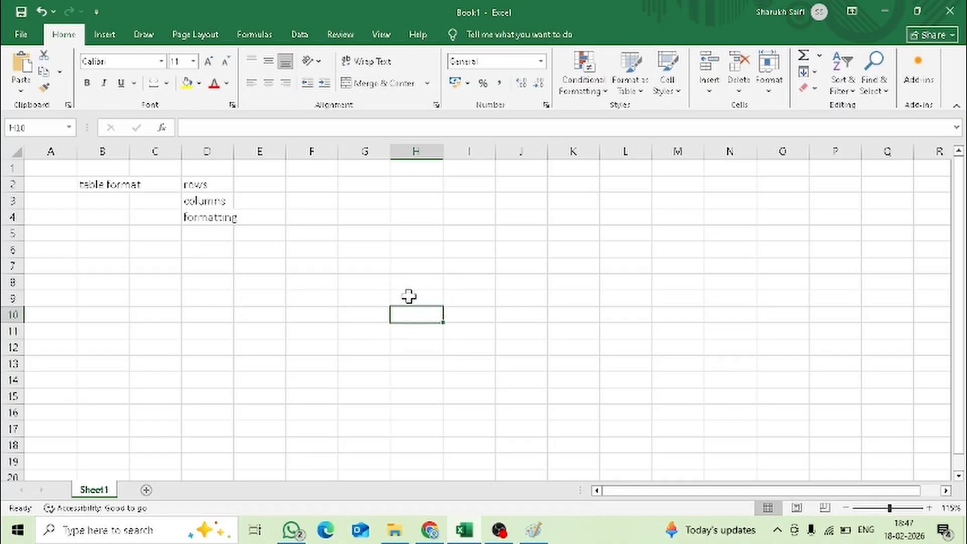
left_click_drag(49, 172, 781, 423)
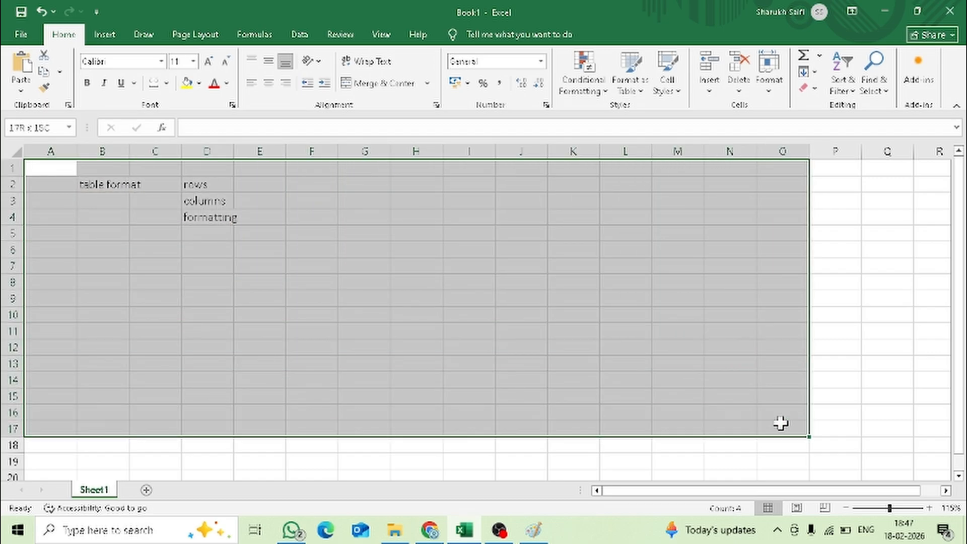
- Clear the range highlight and show cell B2's full text in the formula bar, ending with B2 selected
left_click(101, 201)
left_click(104, 232)
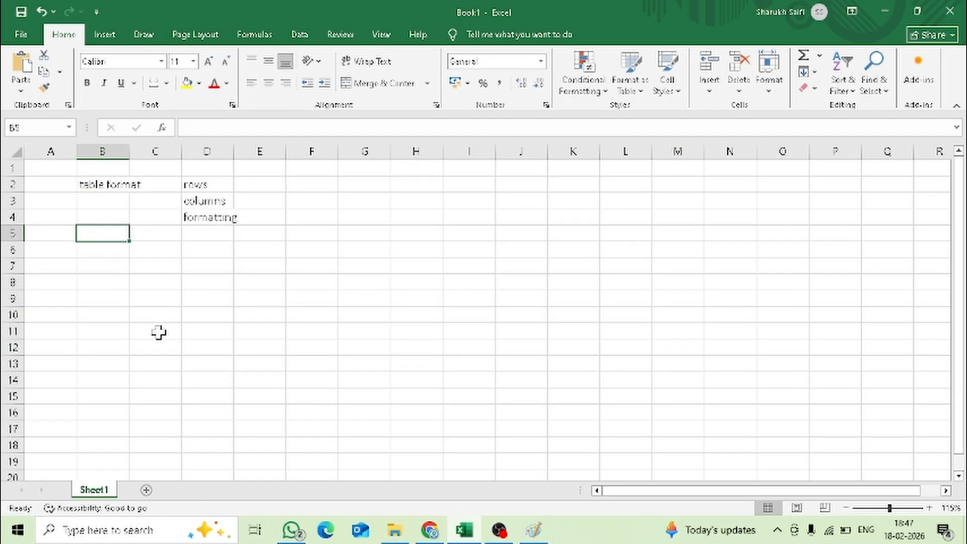
left_click(158, 332)
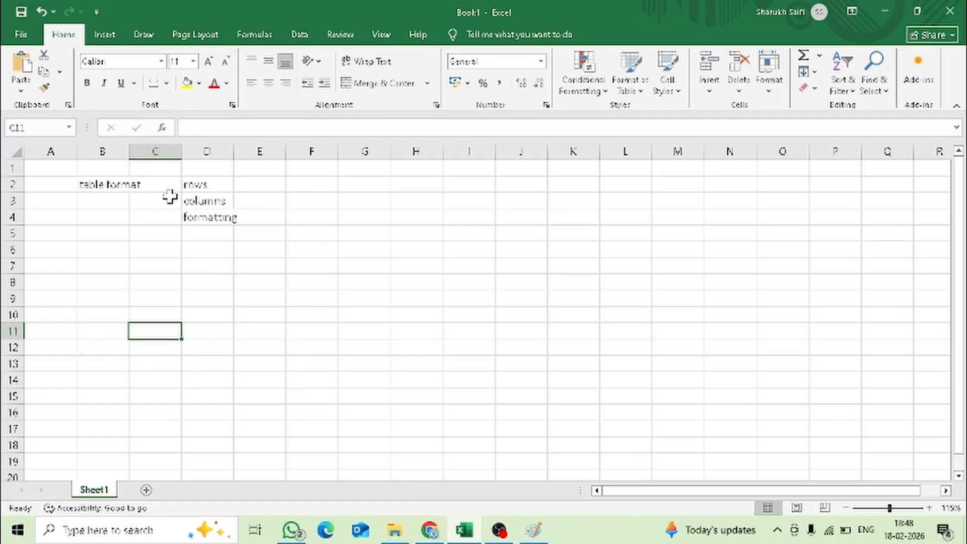
left_click(138, 200)
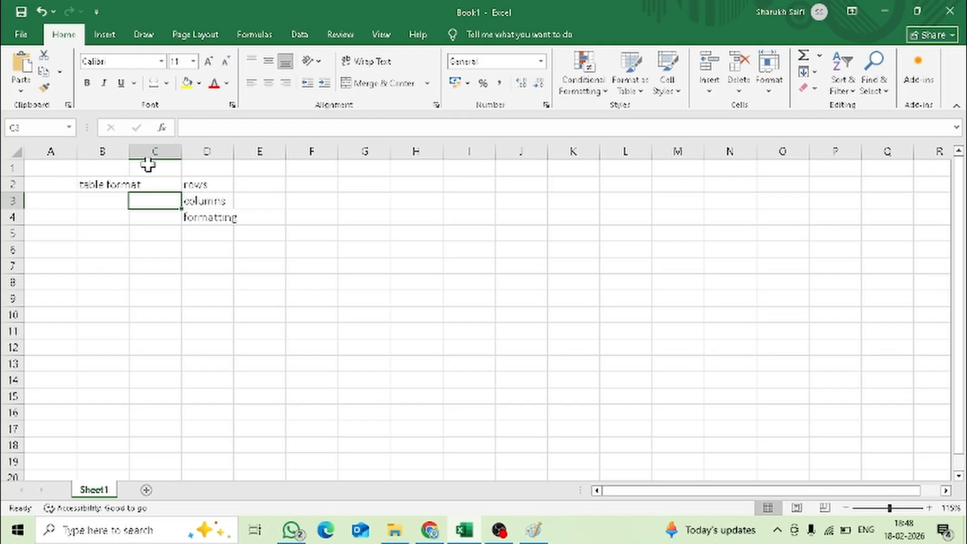
left_click(86, 185)
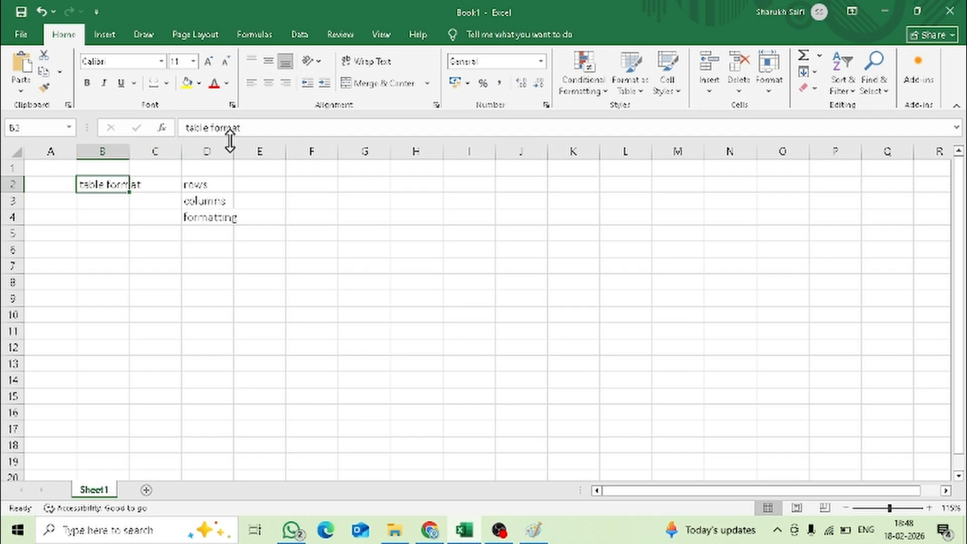
left_click_drag(241, 128, 179, 127)
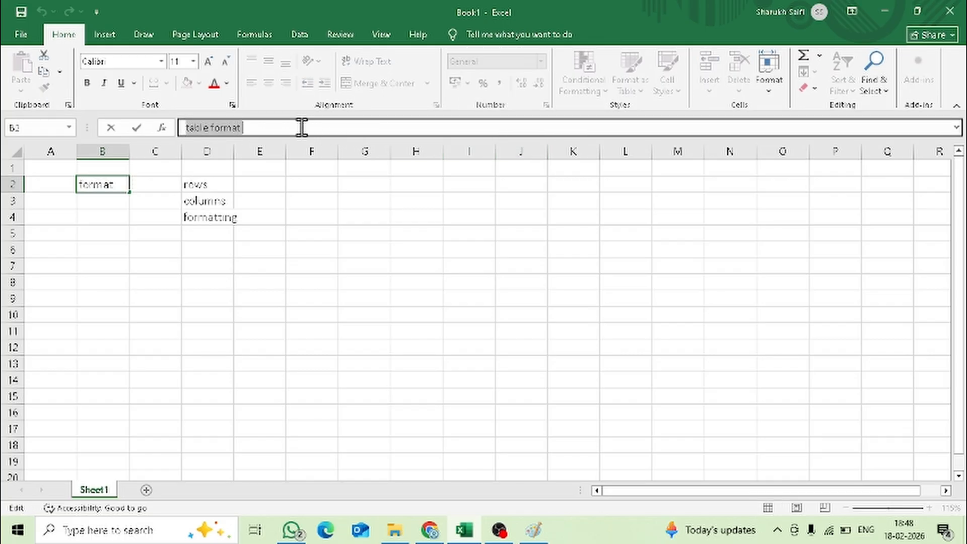
key("Return")
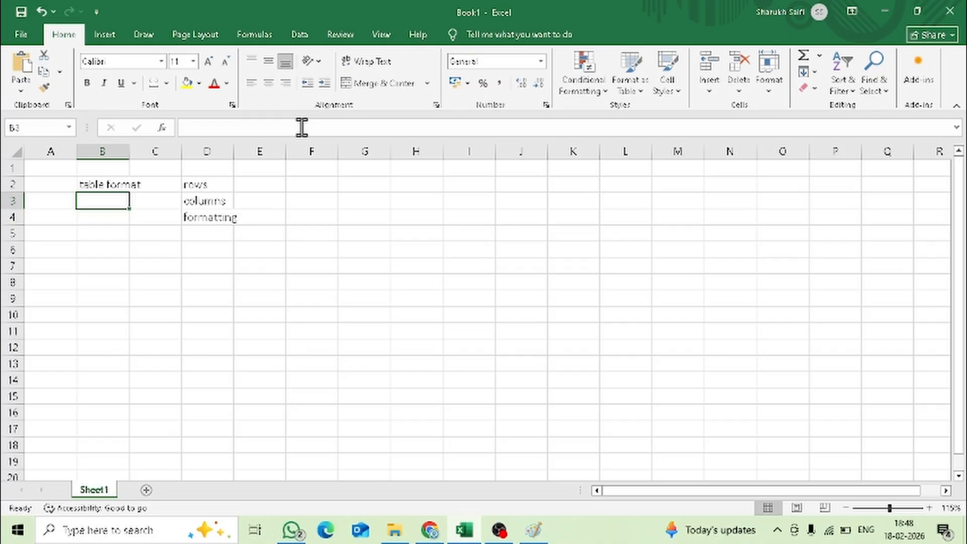
key("Up")
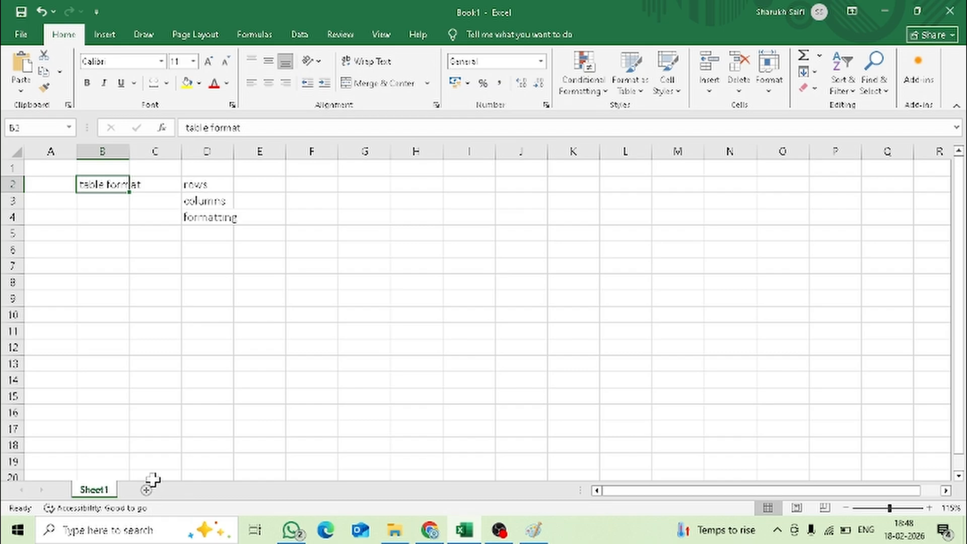
- Add four new worksheets, Sheet2 to Sheet5, and return to Sheet1
left_click(142, 496)
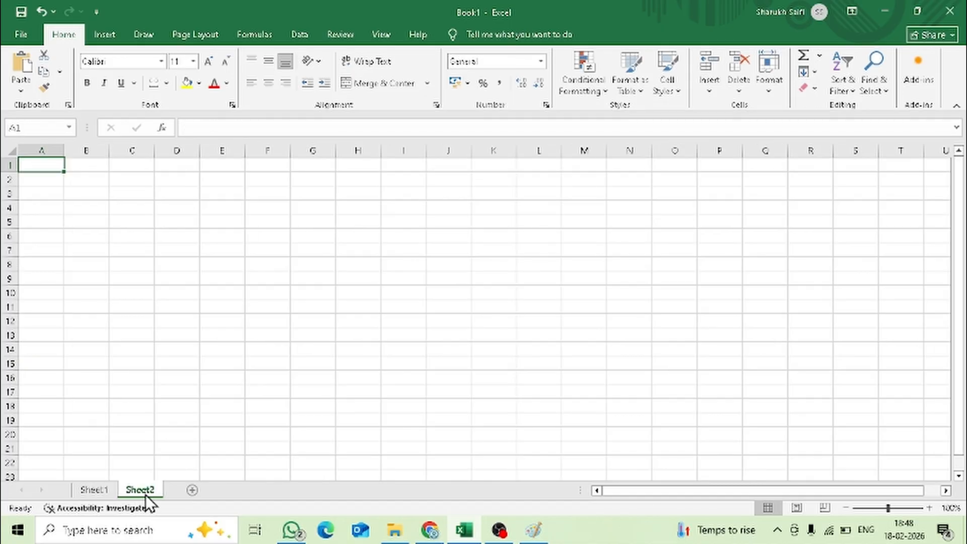
left_click(192, 490)
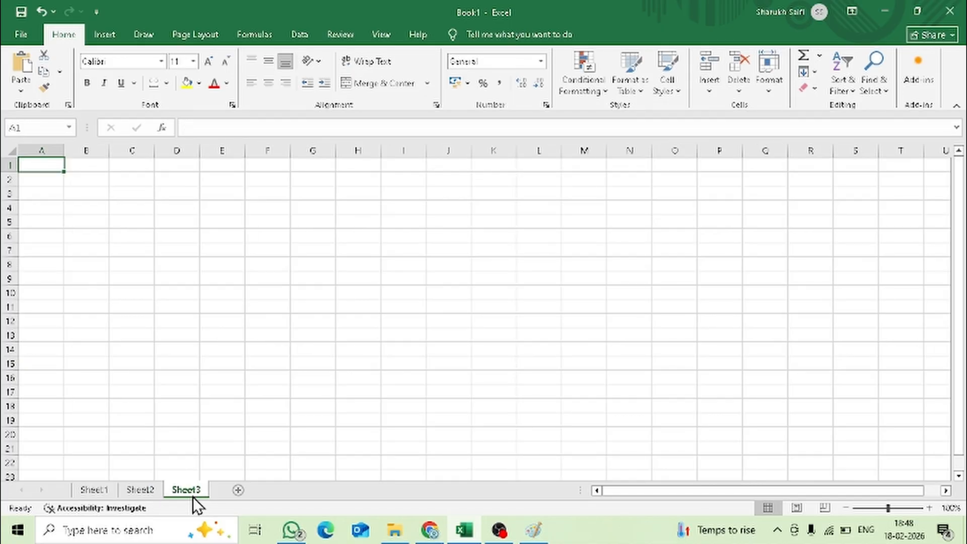
left_click(238, 491)
left_click(280, 492)
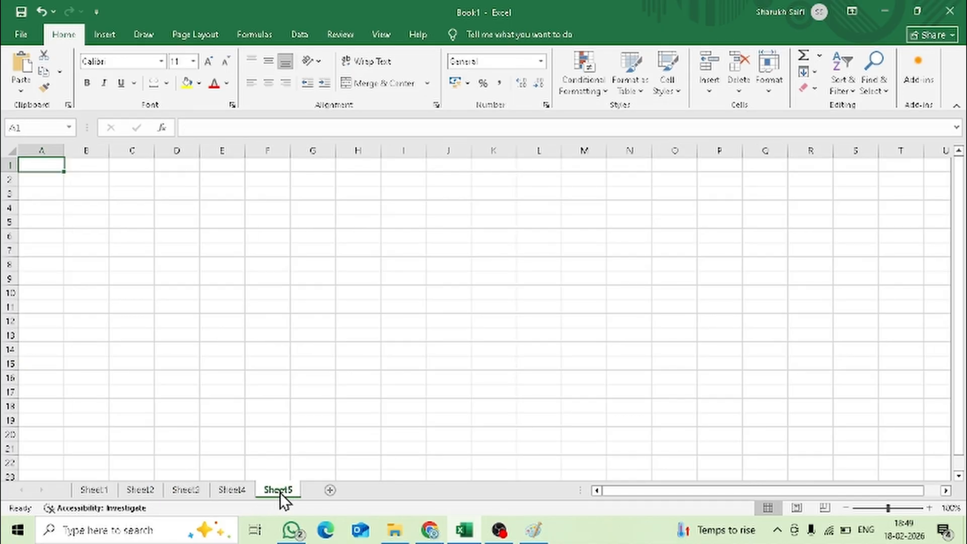
left_click(94, 490)
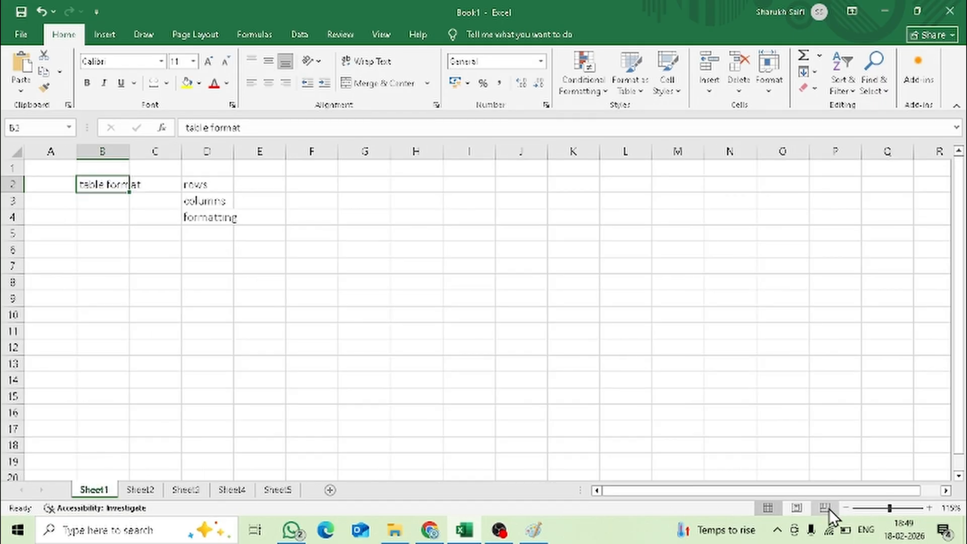
- Zoom Sheet1 in and out to show how the worksheet magnification works, ending at 160%
left_click_drag(888, 509, 873, 514)
left_click(892, 510)
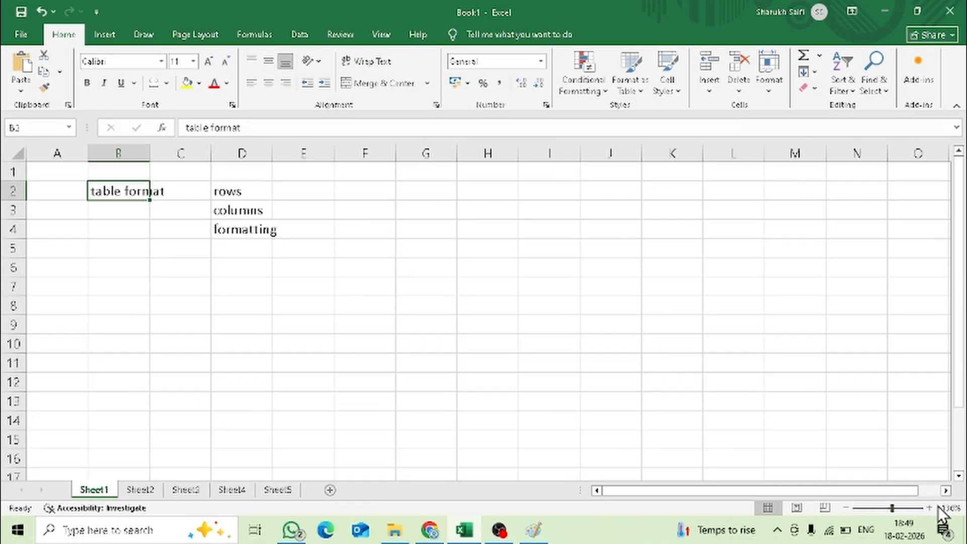
scroll(215, 203, "down", 3)
scroll(216, 203, "up", 3)
scroll(165, 240, "up", 5)
scroll(165, 239, "down", 4)
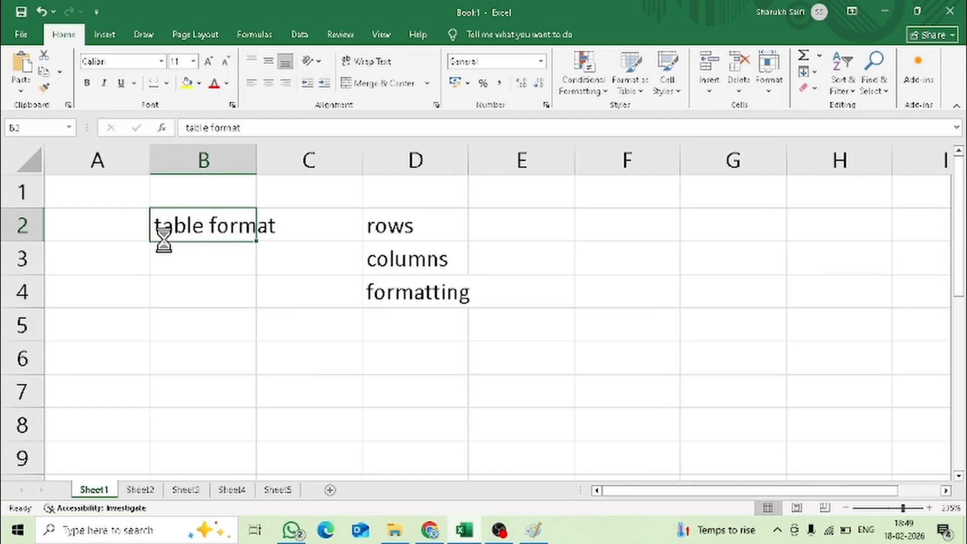
scroll(164, 239, "up", 3)
scroll(164, 240, "down", 5)
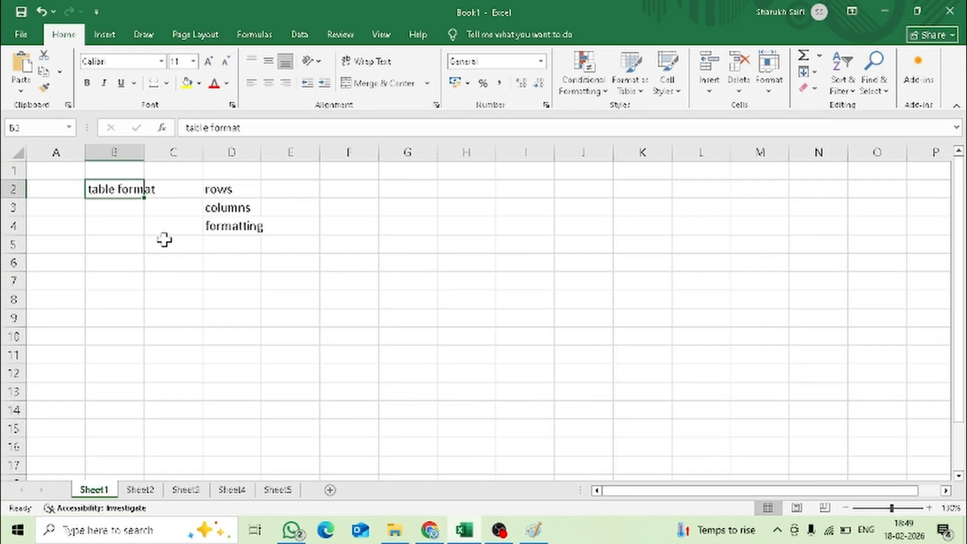
scroll(164, 239, "up", 3)
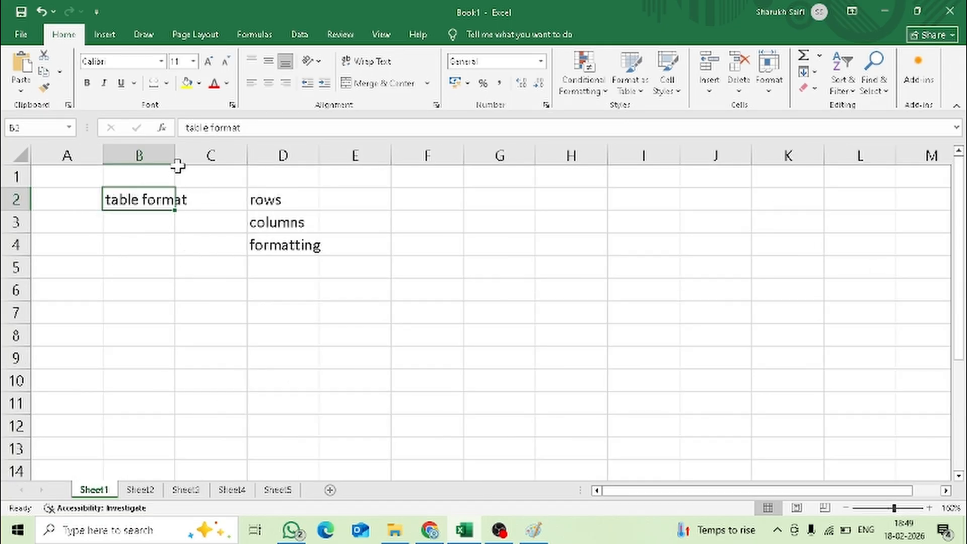
- Resize column B by hand until it is clearly wider than the text "table format"
left_click(240, 402)
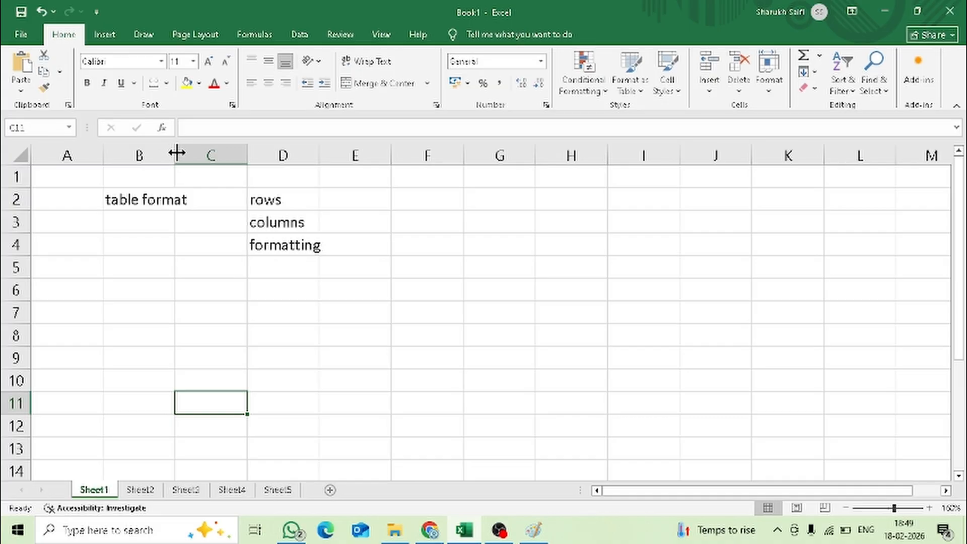
left_click_drag(177, 152, 229, 156)
left_click_drag(230, 156, 385, 151)
left_click_drag(213, 171, 334, 151)
left_click_drag(202, 145, 252, 153)
left_click(264, 220)
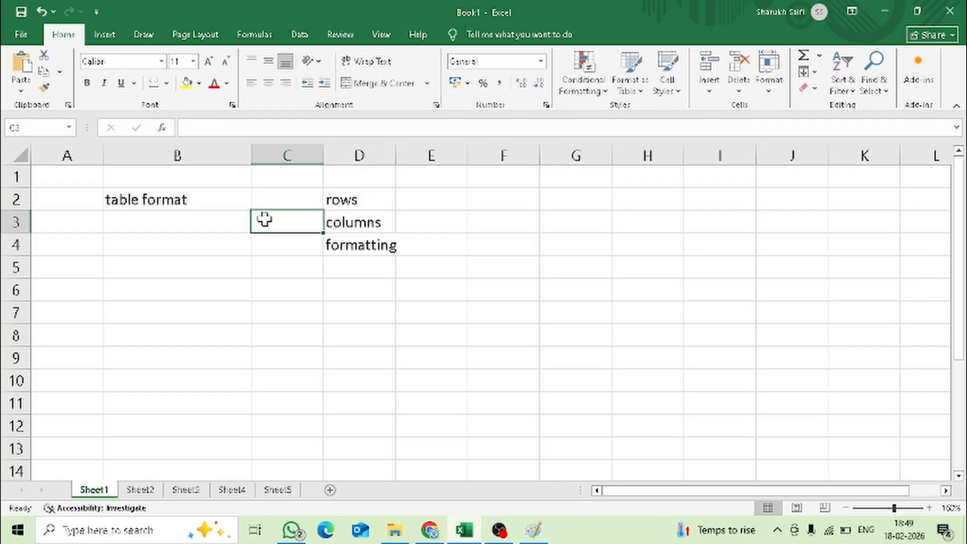
- AutoFit the width of column B to its contents with the worksheet zoomed to 130%
scroll(270, 222, "down", 2, "ctrl")
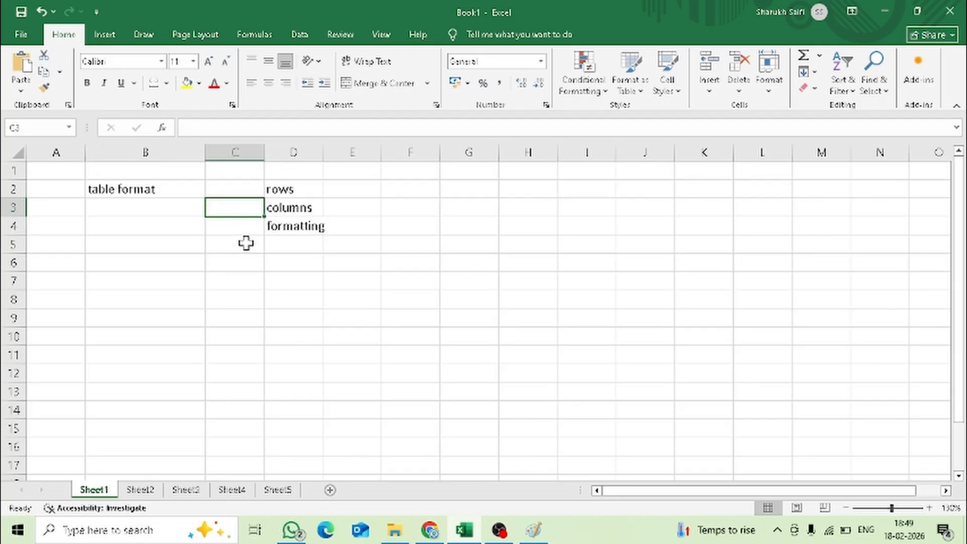
left_click(108, 245)
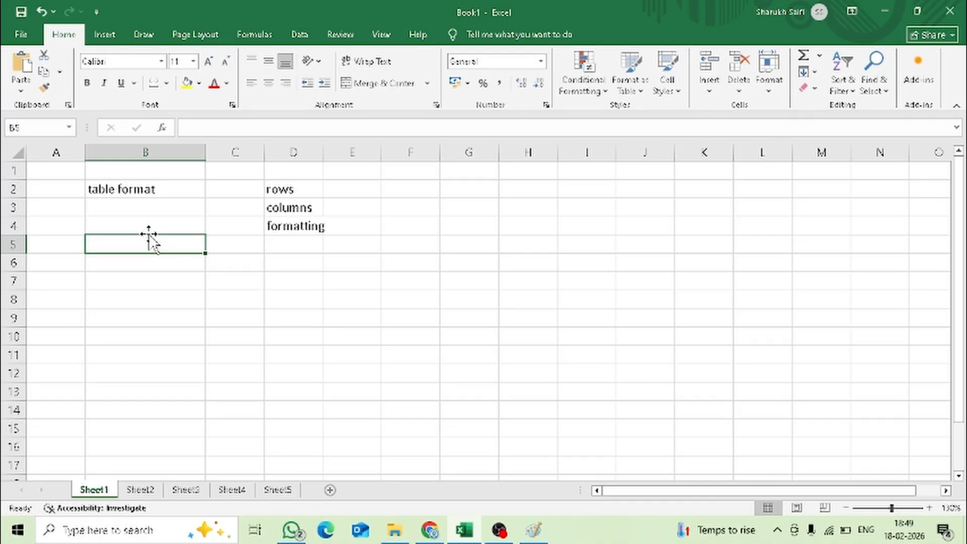
scroll(161, 252, "down", 1)
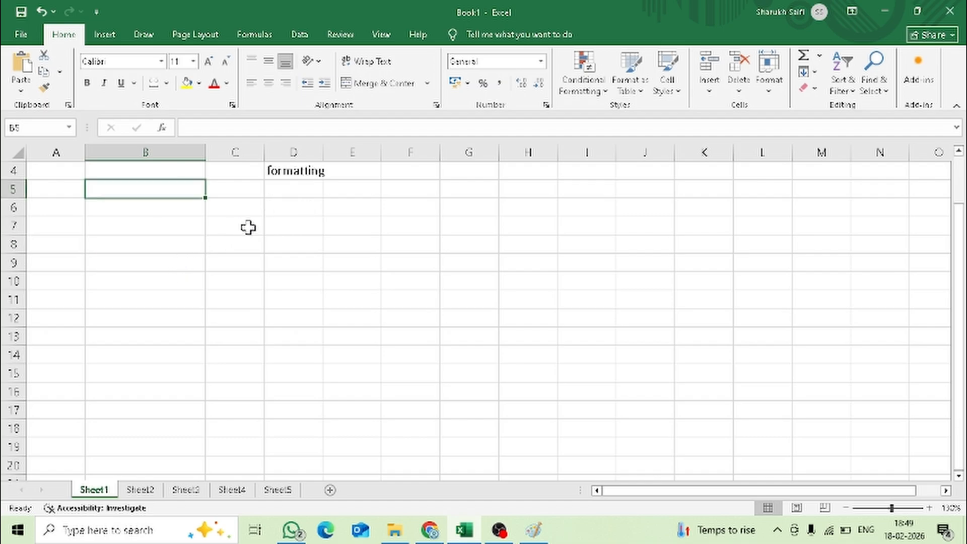
scroll(300, 311, "up", 1)
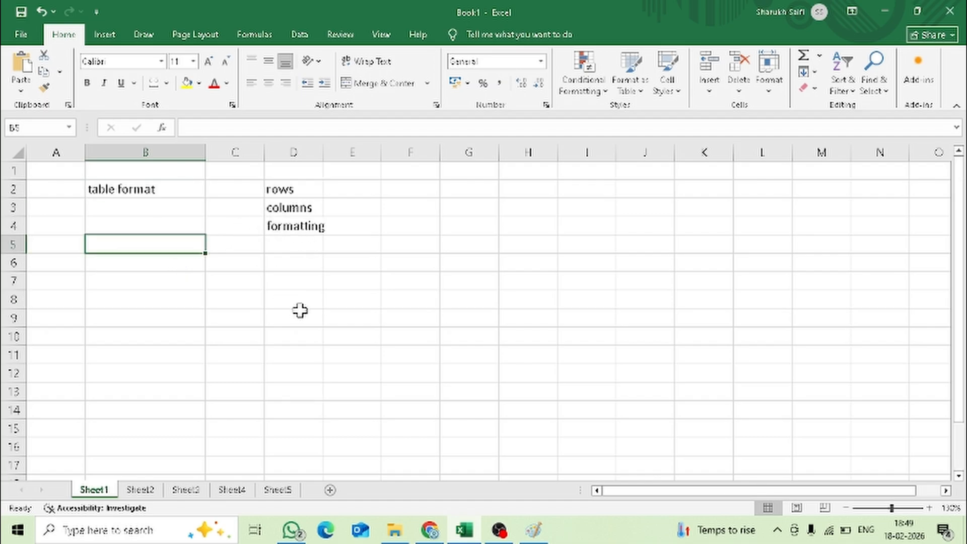
double_click(206, 150)
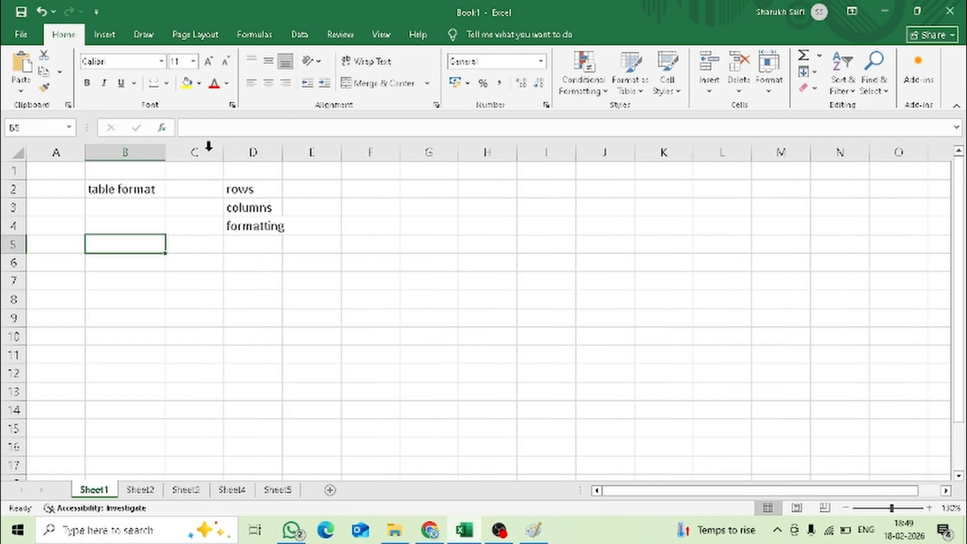
- Enter the headings "Name", "maths", "science", "english" and "computer" across cells C8 to G8
left_click(213, 301)
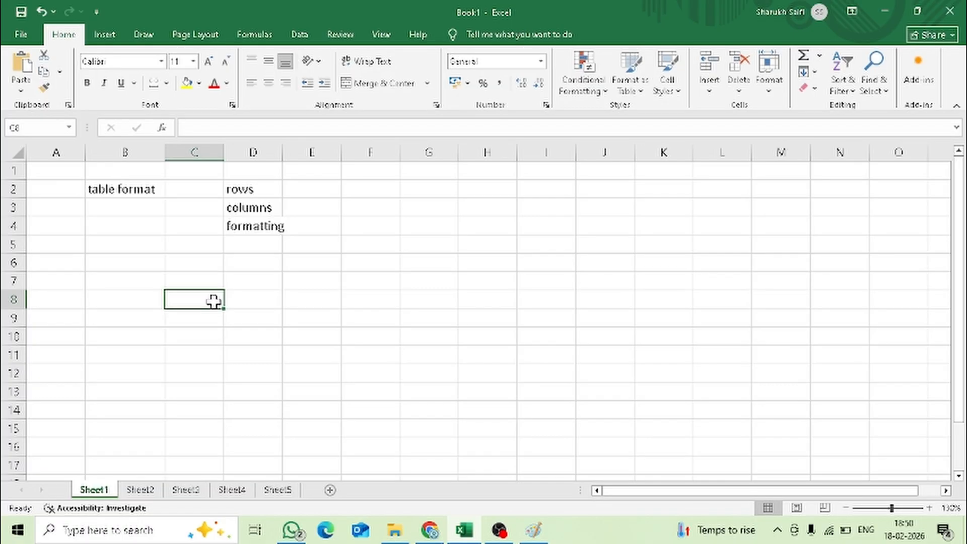
type("Nam")
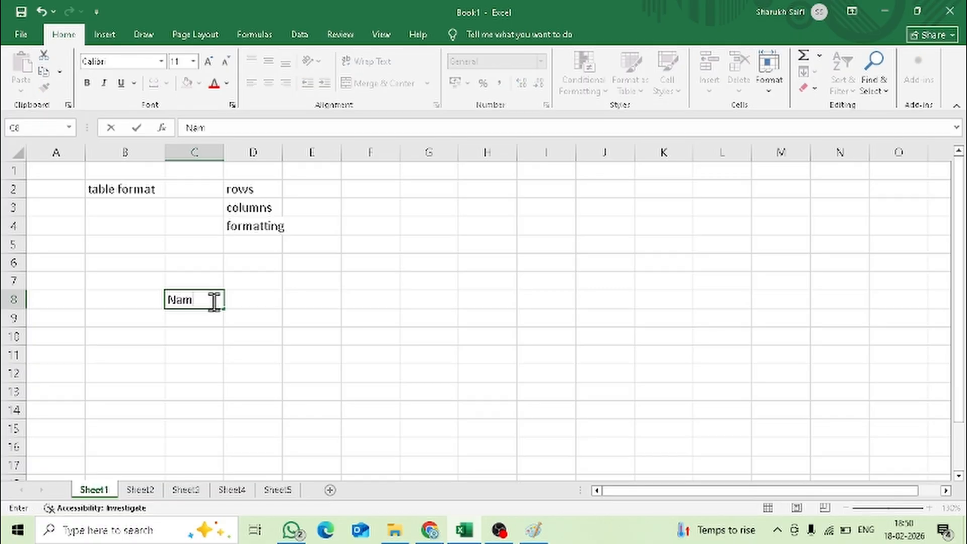
type("e")
key("Tab")
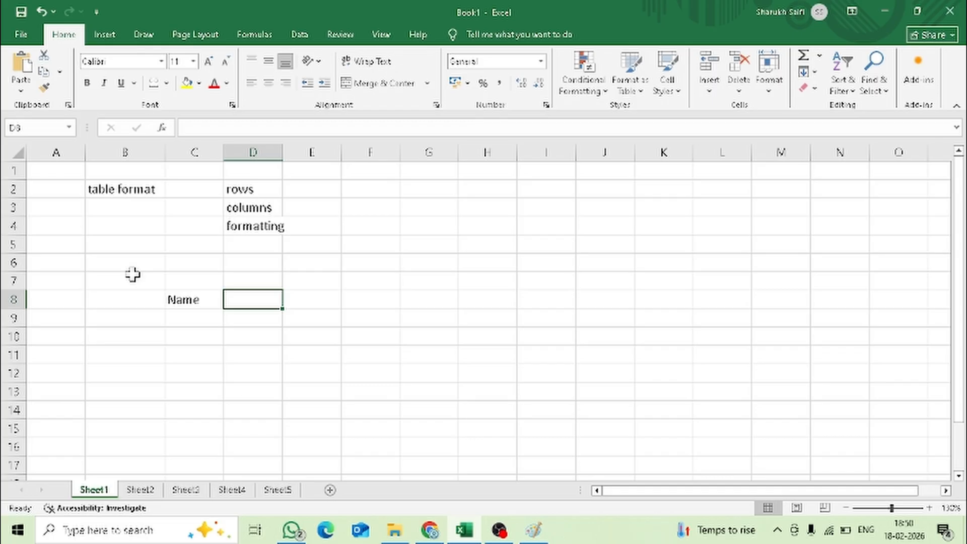
type("maths")
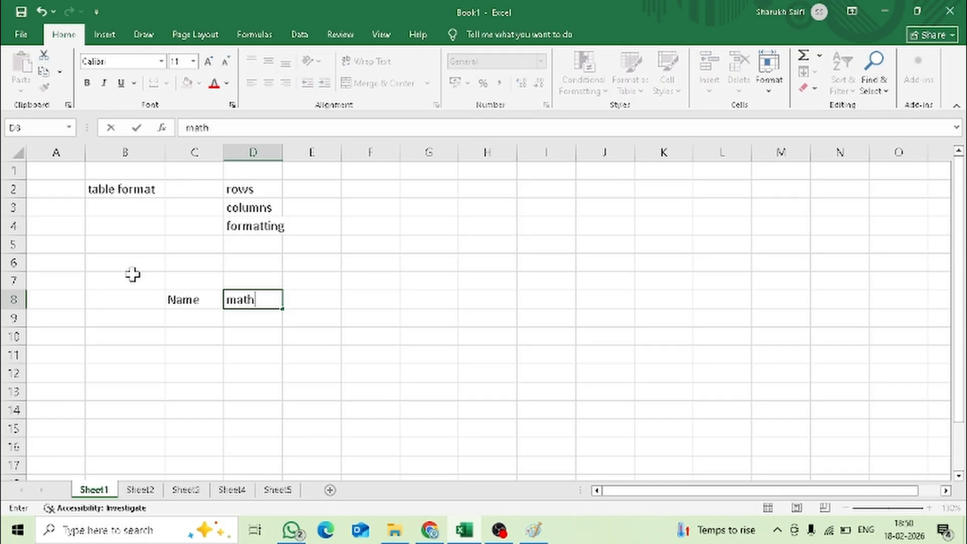
key("Tab")
type("science")
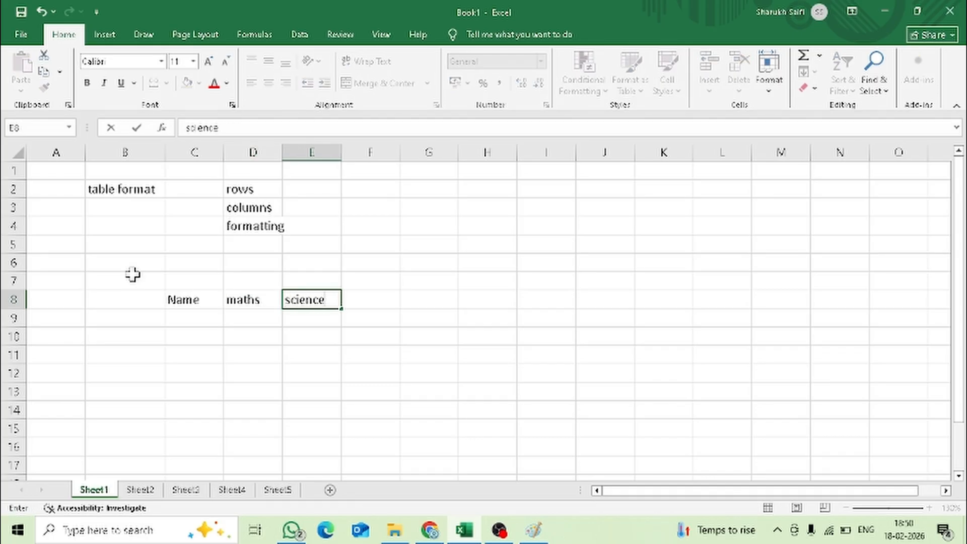
key("Tab")
type("english")
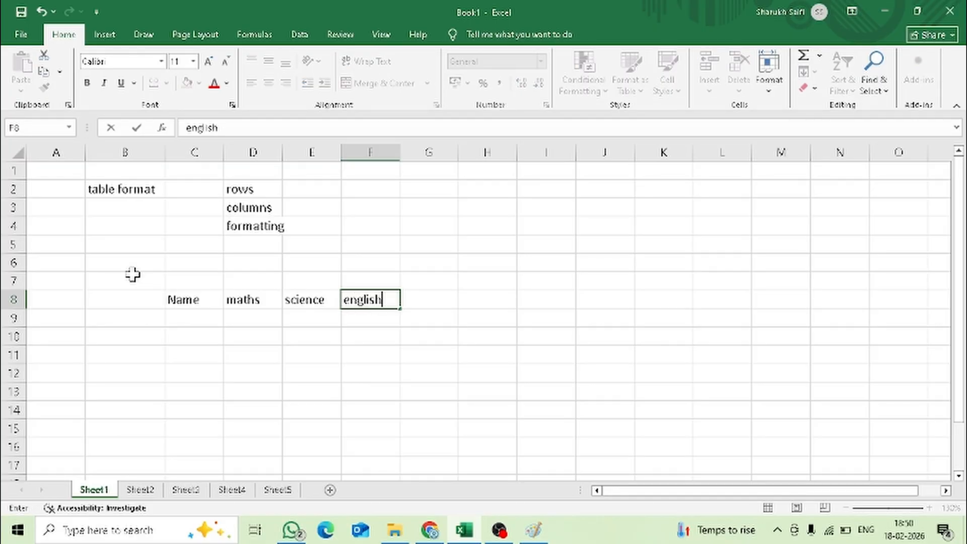
key("Tab")
type("computer")
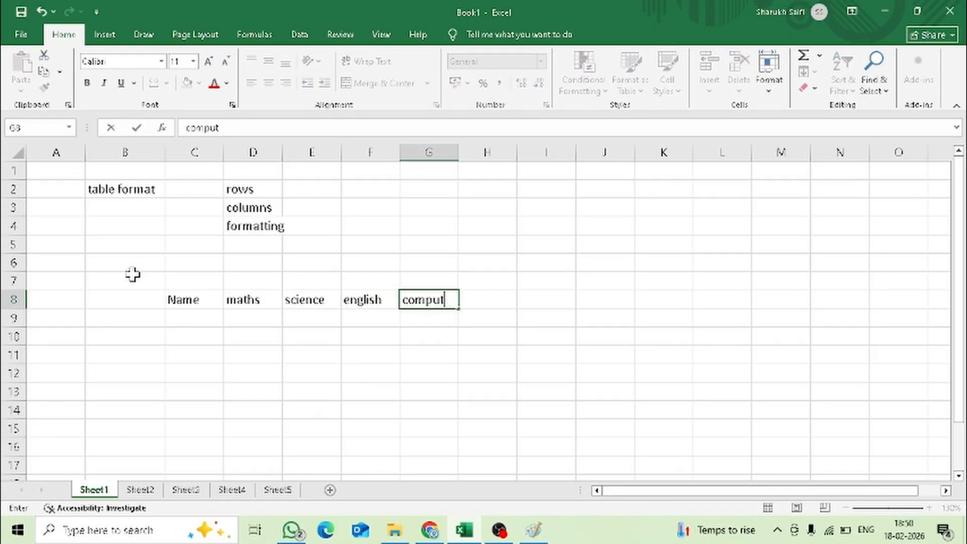
- Enter the heading "social studies" in cell H8 and widen column H to fit it
key("Tab")
type("sst")
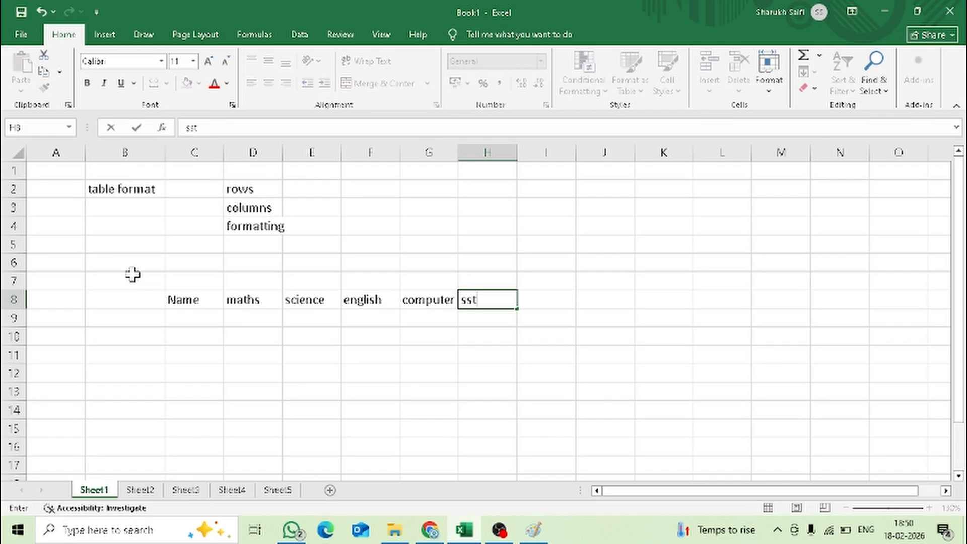
type("social stur")
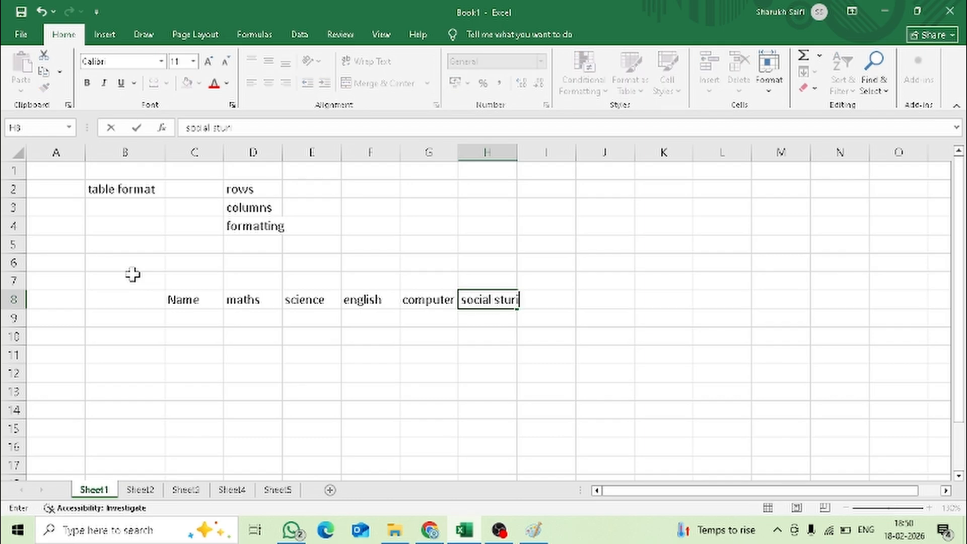
key("BackSpace")
key("BackSpace")
type("dies")
key("Return")
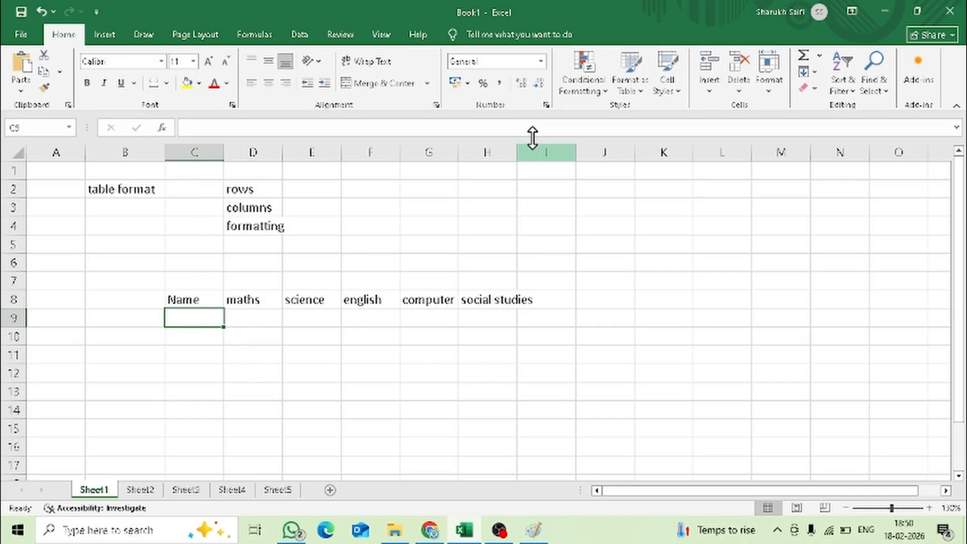
left_click_drag(514, 154, 537, 154)
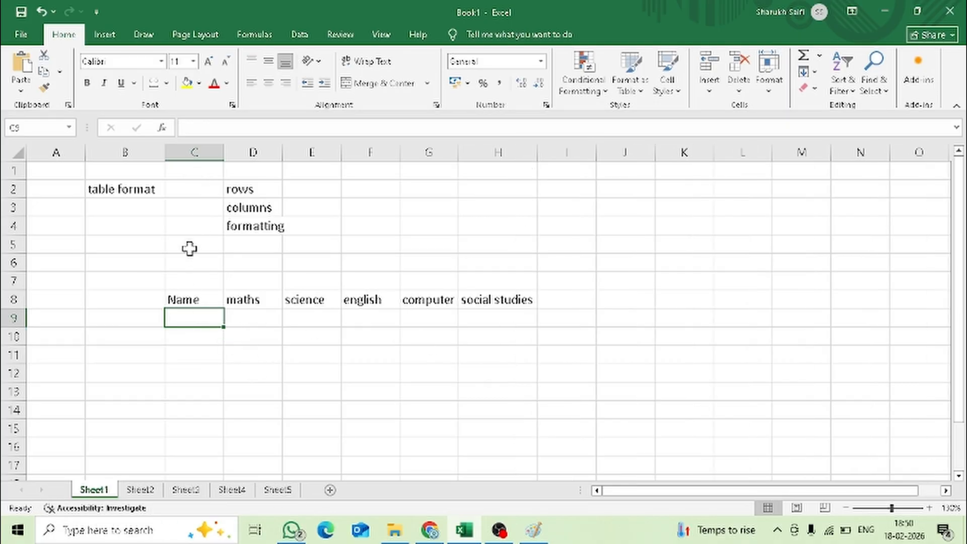
- Enter the first student's name in cell C9 under the "Name" heading
type("Amit")
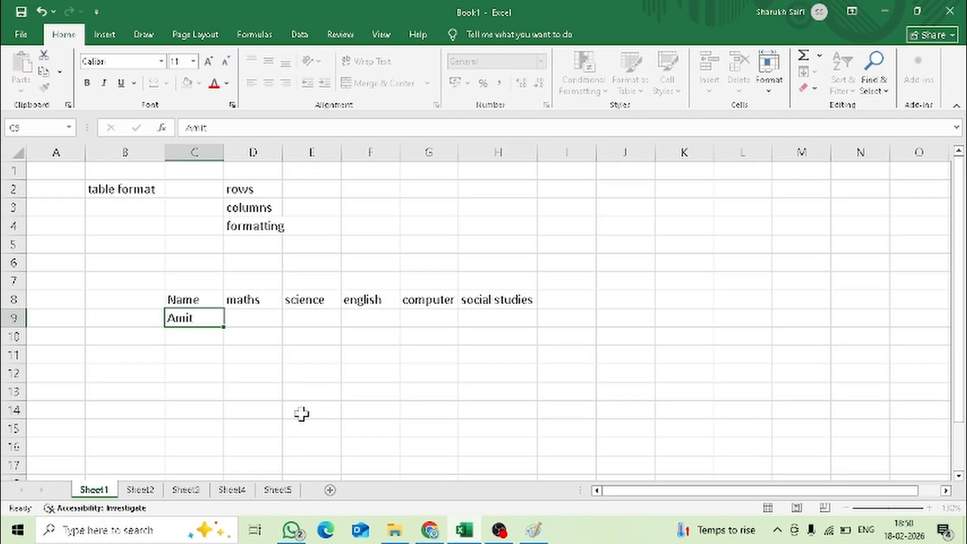
key("Return")
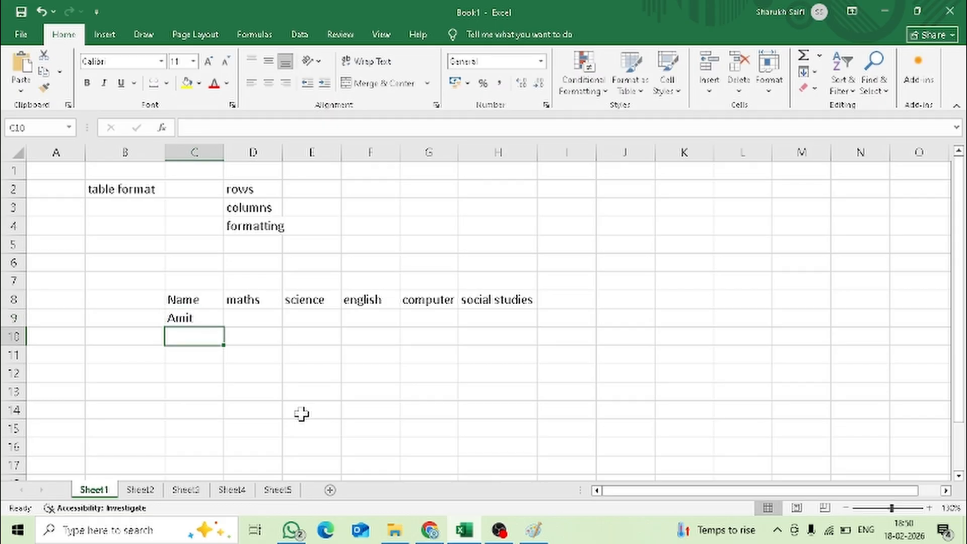
- Enter five more students' first names in cells C10 to C14 under the "Name" heading
type("Sumit")
key("Return")
type("shreya")
key("Return")
type("priya")
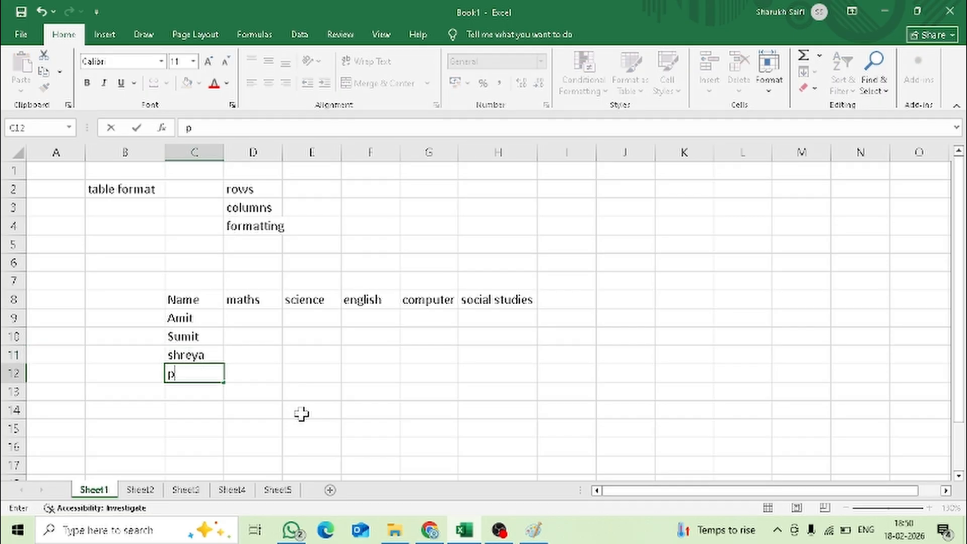
key("Return")
type("sohan")
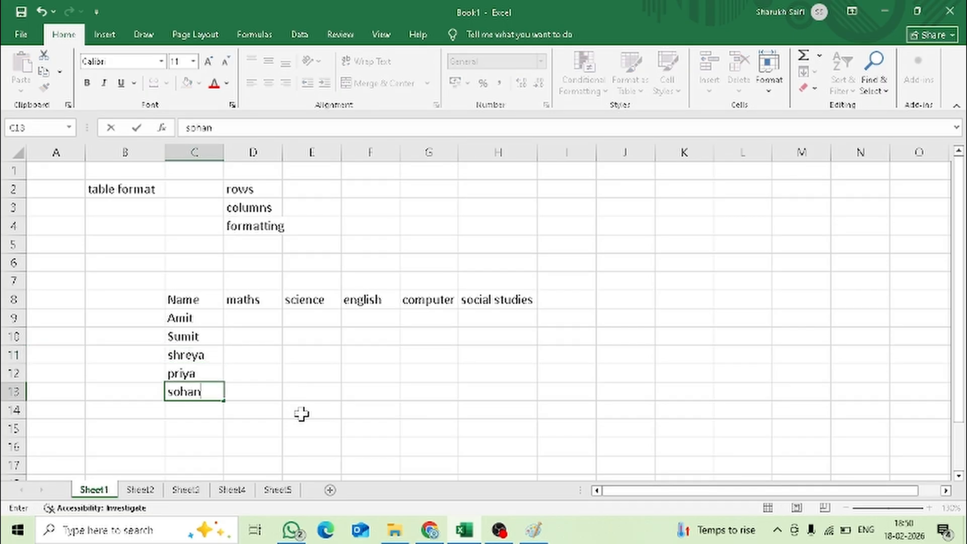
key("Return")
type("mohan")
key("Return")
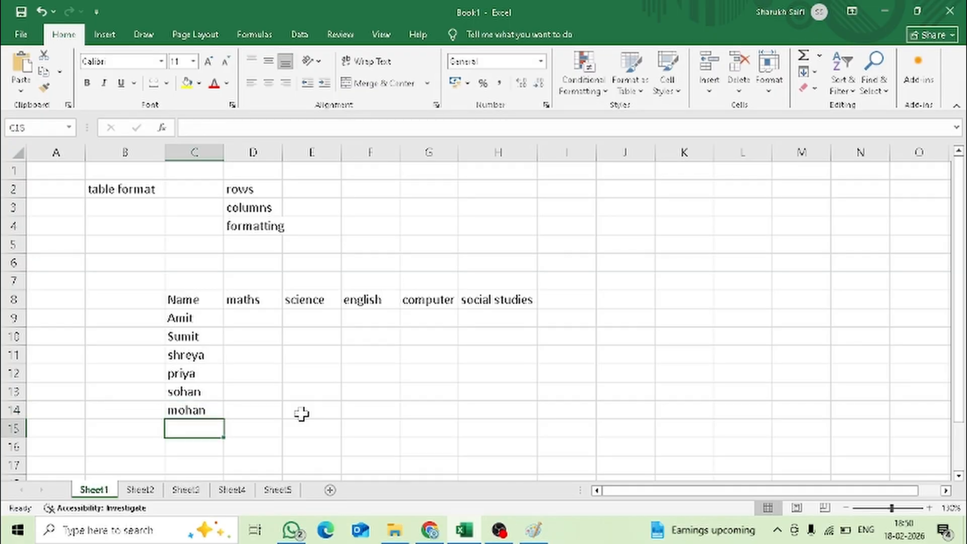
- Enter three further students' first names in cells C15 to C17 to complete the name list
type("sunil")
key("Return")
type("akash")
key("Return")
type("manish")
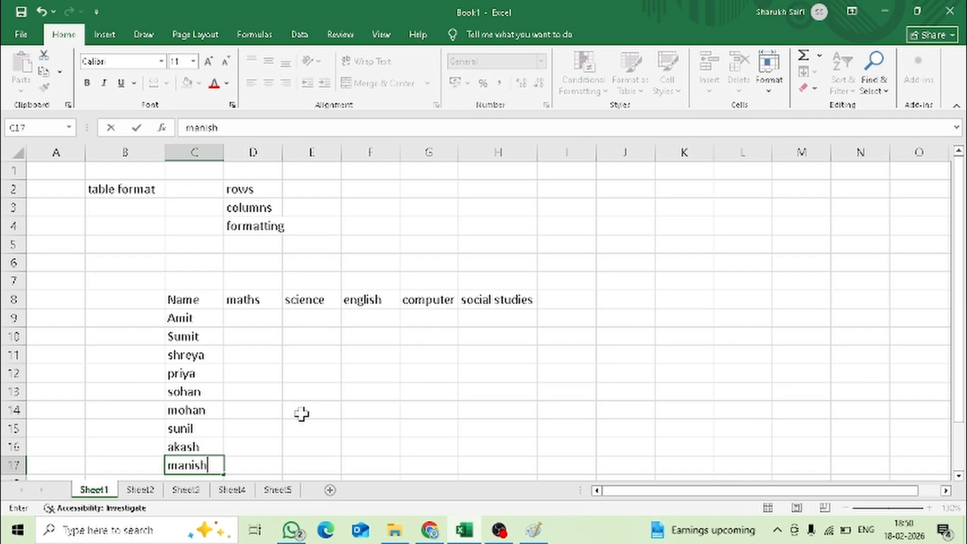
key("Tab")
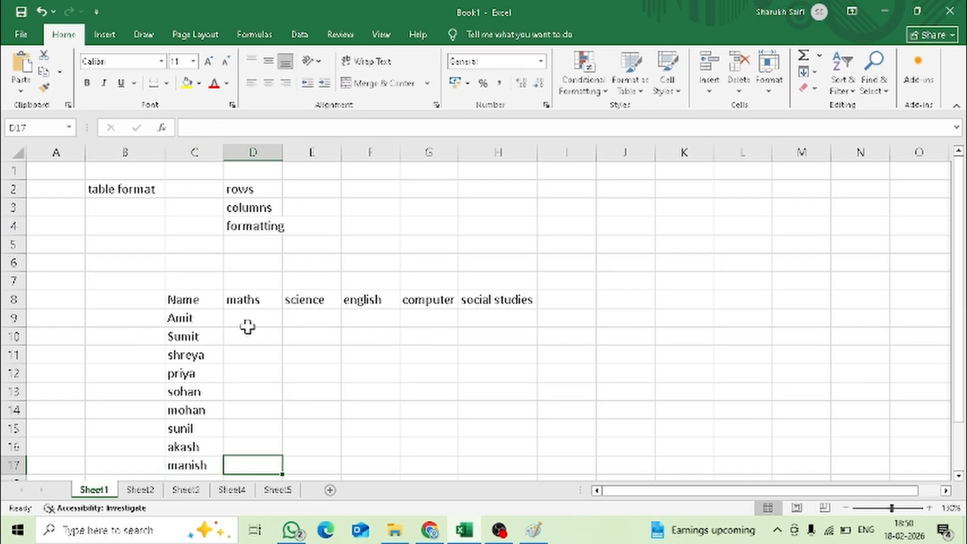
- Enter the maths marks 12, 23, 34, 45, 56, 67, 87, 98 and 46 in cells D9 to D17
left_click_drag(244, 323, 473, 459)
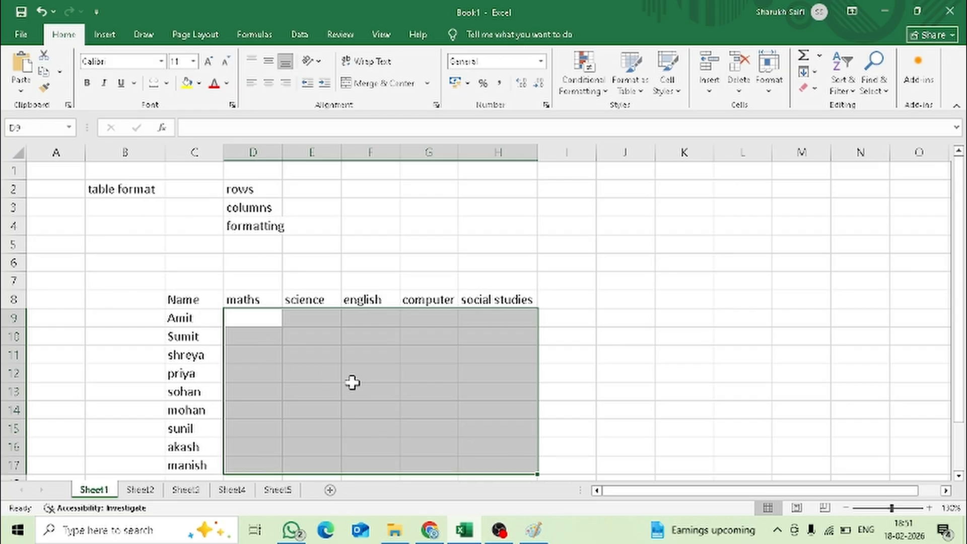
left_click(262, 320)
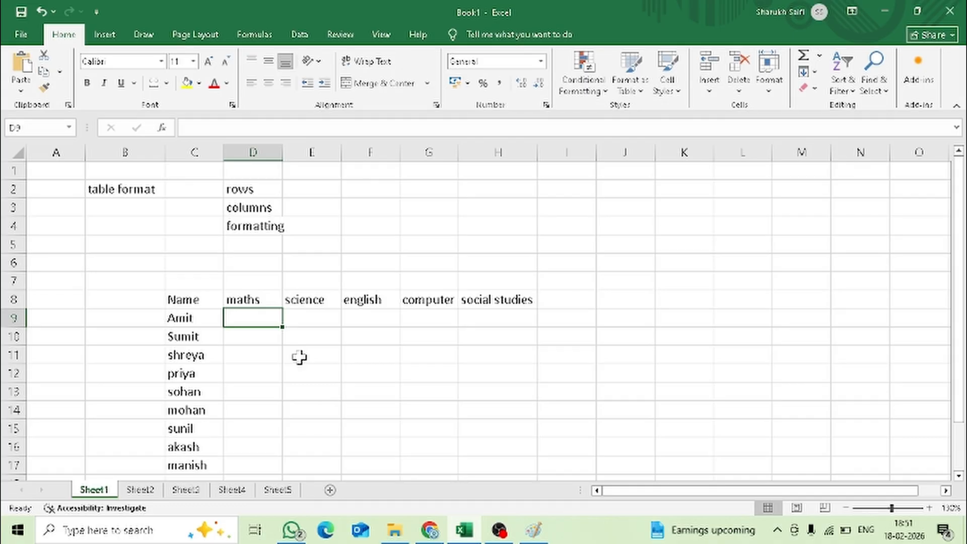
type("12")
key("Return")
type("23")
key("Return")
type("34")
key("Return")
type("45")
key("Return")
type("56")
key("Return")
type("67")
key("Return")
type("87 98")
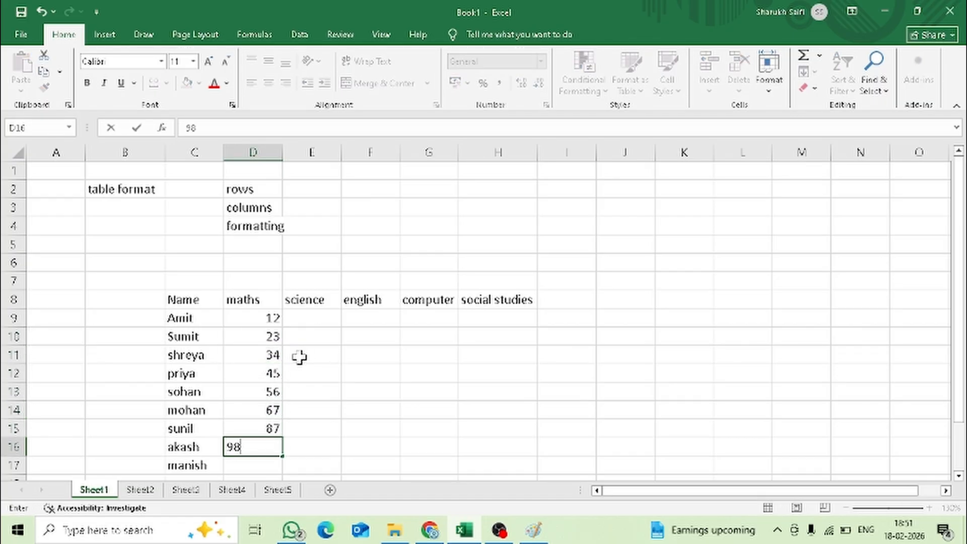
key("Return")
type("46")
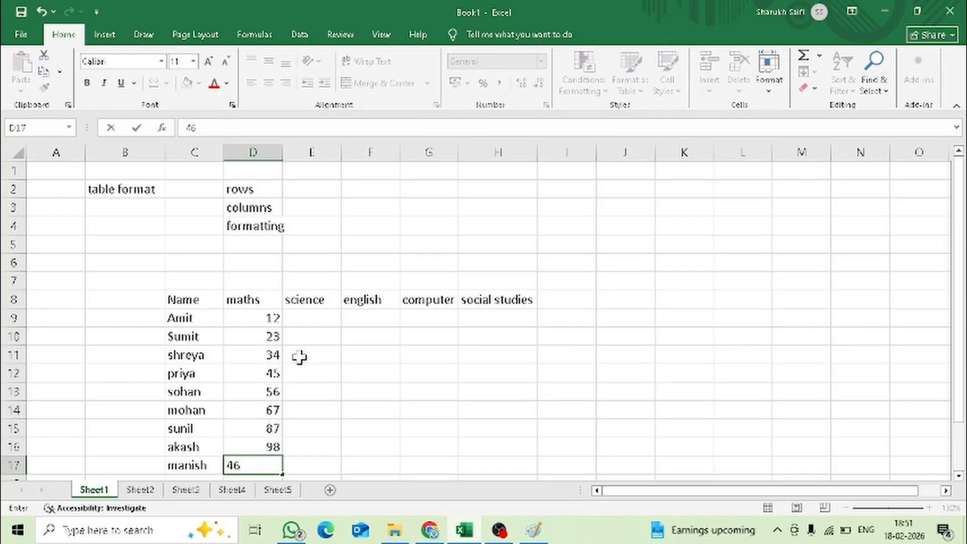
key("Up")
- Enter the first student's marks 12, 23, 45 and 56 for science, english, computer and social studies in cells E9 to H9
key("Right")
key("Right")
key("Up")
key("Up")
key("Up")
key("Up")
key("Up")
key("Up")
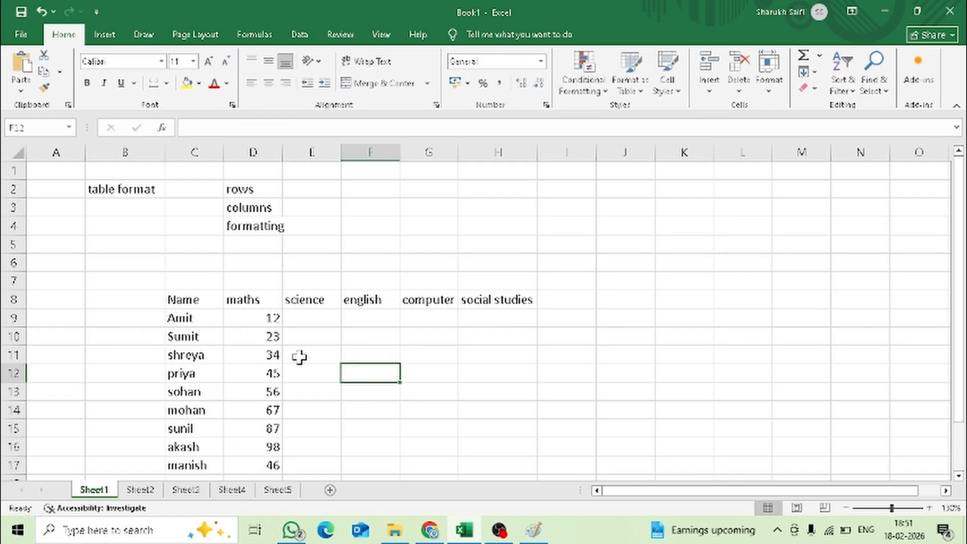
key("Up")
key("Left")
type("12")
key("Tab")
type("23")
key("Tab")
type("45")
key("Tab")
type("56")
key("Down")
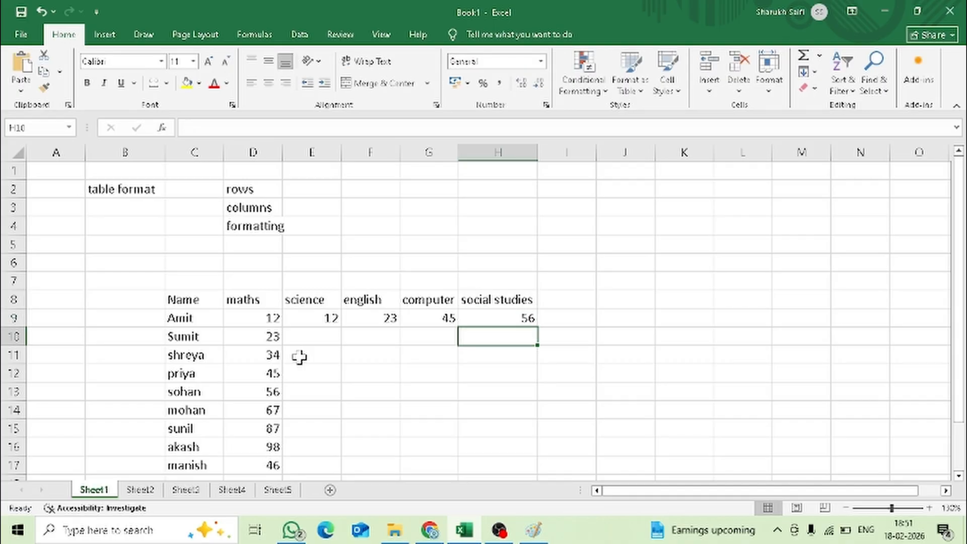
- Enter the second student's marks in row 10: science 76, english 45, computer 32 and social studies 34
type("34")
key("Left")
type("32")
key("Left")
type("45")
key("Left")
type("76")
key("Return")
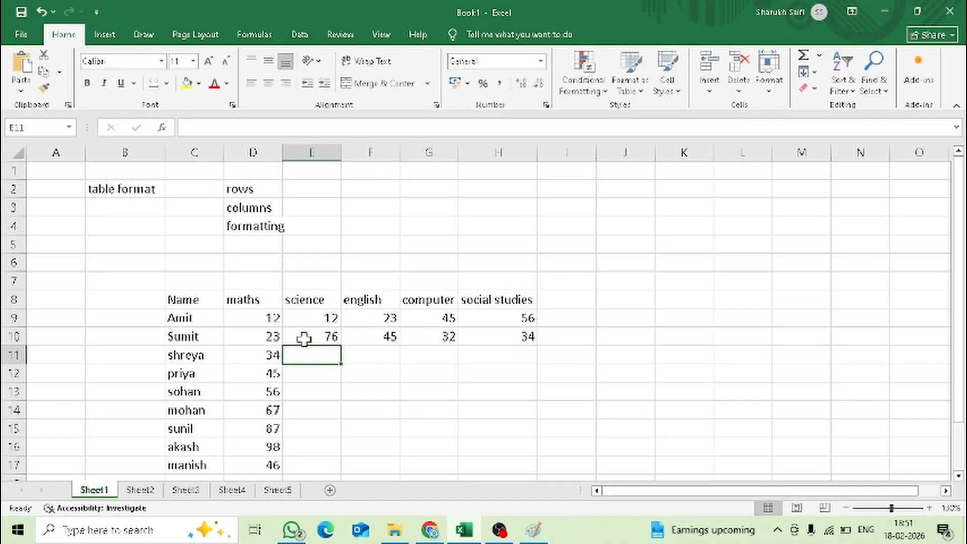
- Autofill row 11 from the two rows above for science to social studies, and change the science mark in E11 to 10
left_click_drag(317, 322, 536, 376)
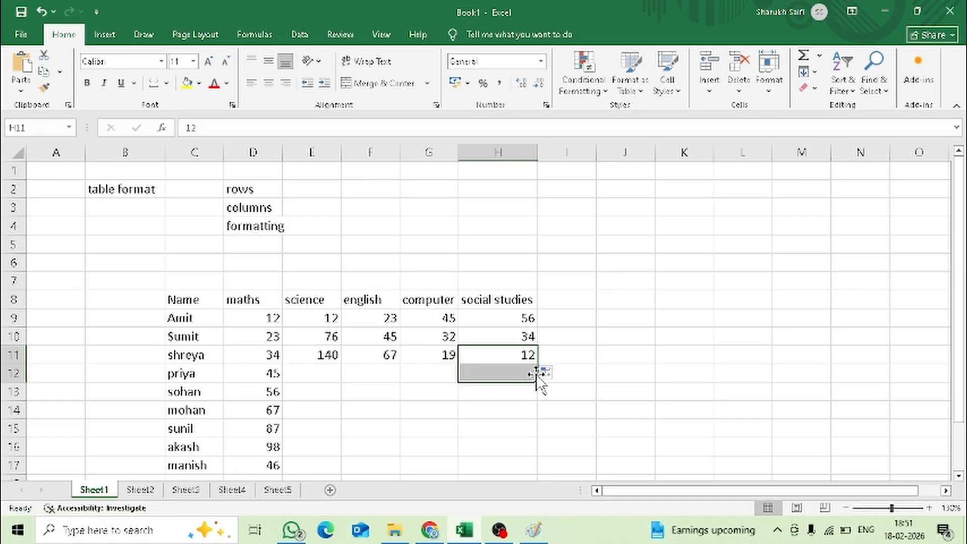
left_click(403, 379)
double_click(323, 356)
type("ww")
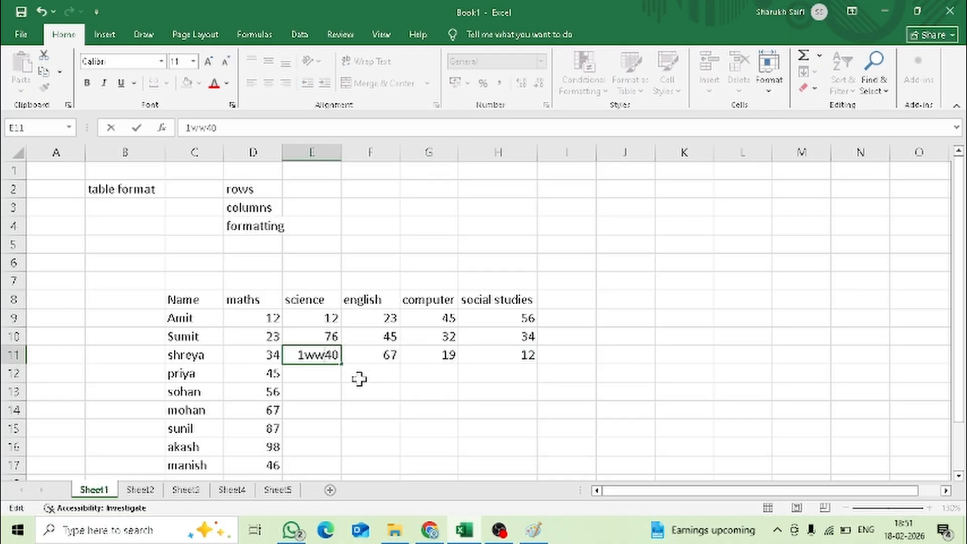
key("BackSpace")
key("BackSpace")
key("Delete")
key("Return")
- Enter the science marks 23, 65, 78, 09 and 45 in cells E12 to E16
type("23")
key("Return")
type("65")
key("Return")
type("78")
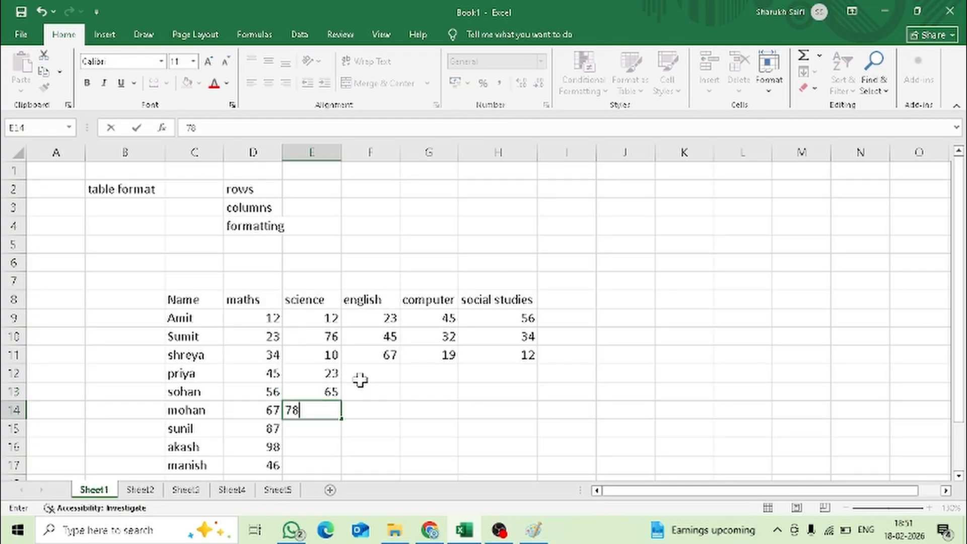
key("Return")
type("09")
key("Return")
type("45")
key("Tab")
- Enter the english mark 23 in F16, and science 34 and english 55 in row 17
type("23")
key("Return")
type("34")
key("Tab")
type("55")
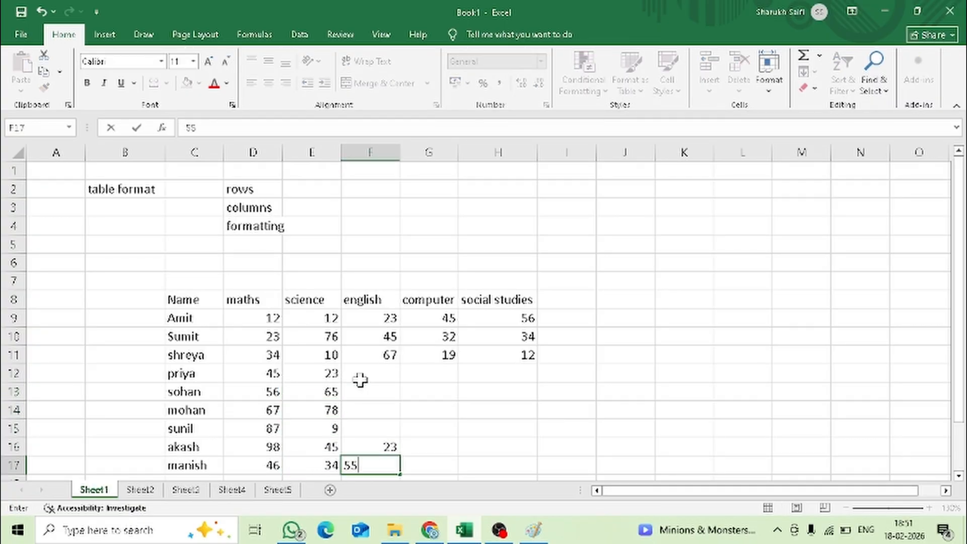
key("Up")
key("Up")
key("Up")
- Enter the english marks 55 in F15, 77 in F14 and 88 in F13
key("Down")
type("55")
key("Up")
type("77")
key("Tab")
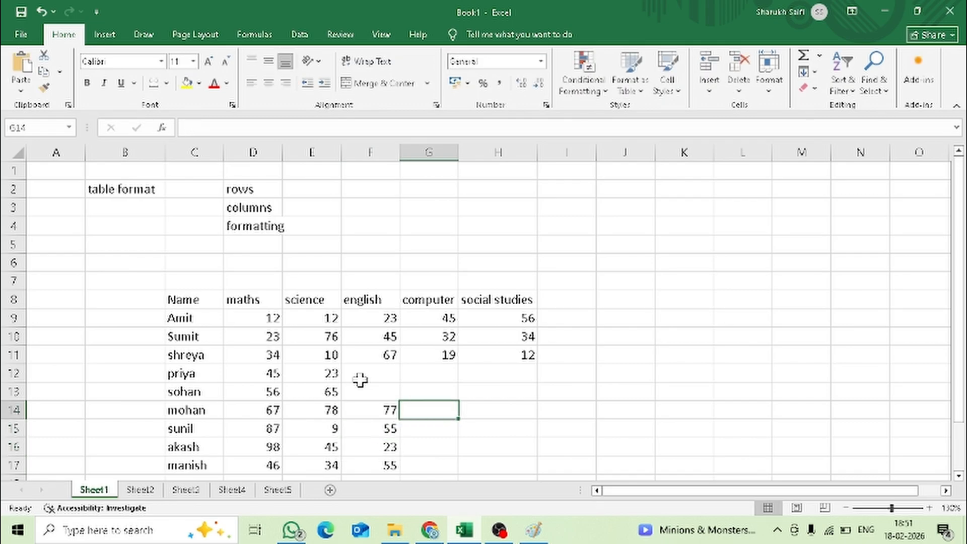
key("Up")
key("Left")
type("88")
key("Left")
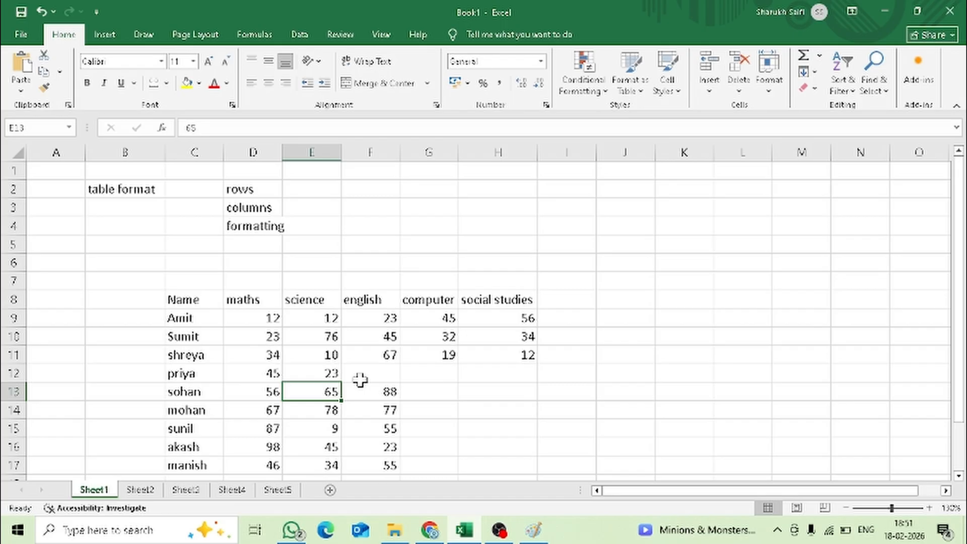
- Set the science mark in E13 to 33 and enter the english mark 33 in F12
type("33")
key("Right")
key("Up")
type("33")
key("Right")
key("Right")
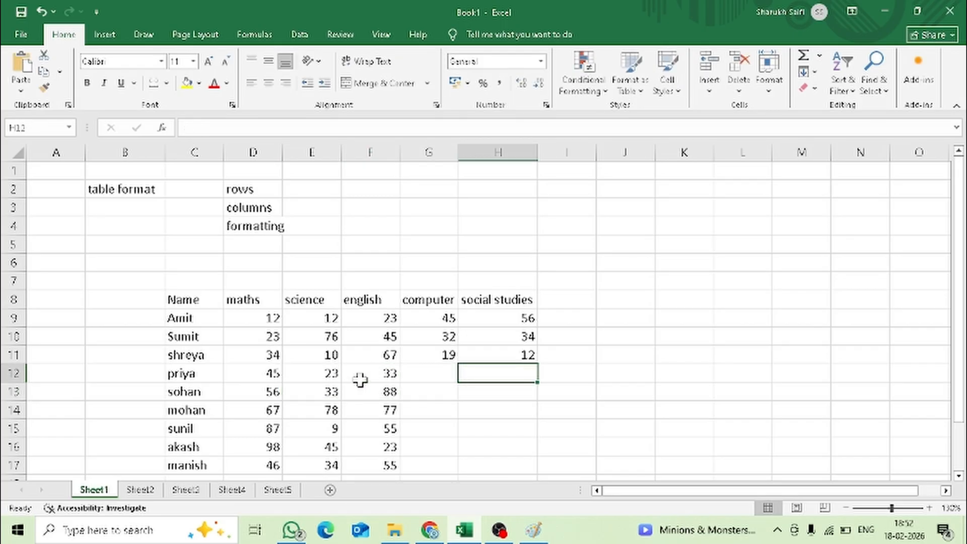
- Enter the computer marks 22, 33, 44, 55, 66 and 77 in cells G12 to G17
key("Left")
type("22")
key("Down")
type("33")
key("Return")
type("44")
key("Return")
type("55")
key("Return")
type("66 77")
key("Right")
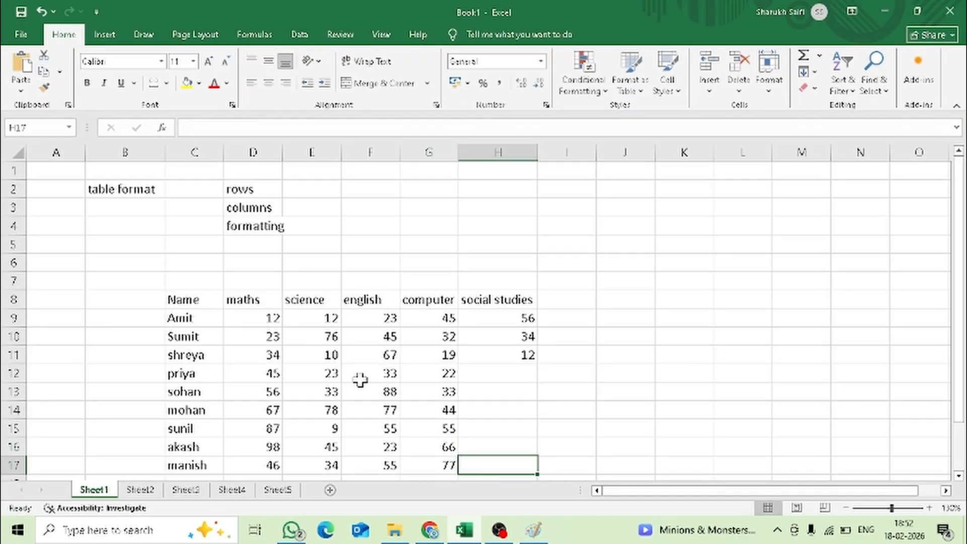
- Fill the social studies marks in H12 to H17 with 45, 12, 32, 54, 66 and 77
type("77")
key("Up")
type("66")
key("Up")
type("54")
key("Up")
type("32")
key("Up")
type("12")
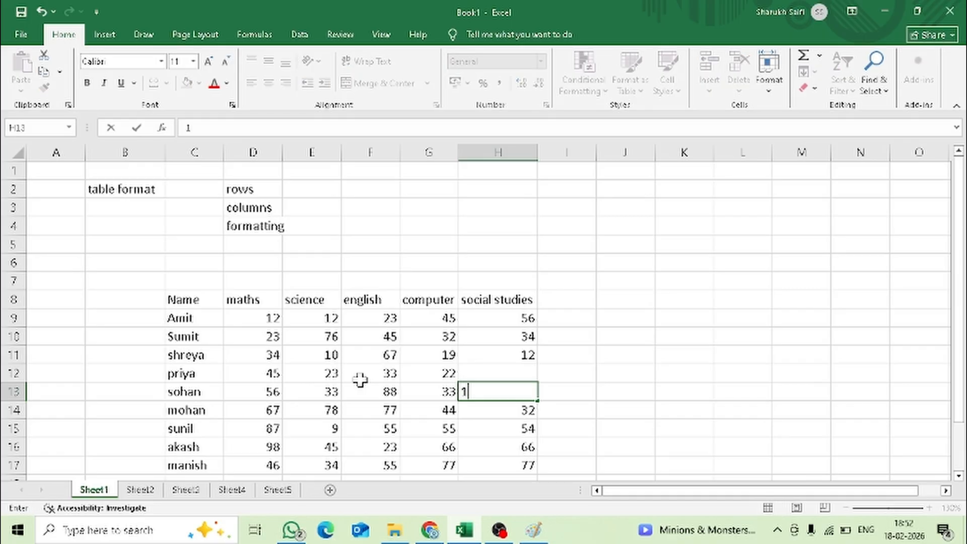
key("Up")
type("45")
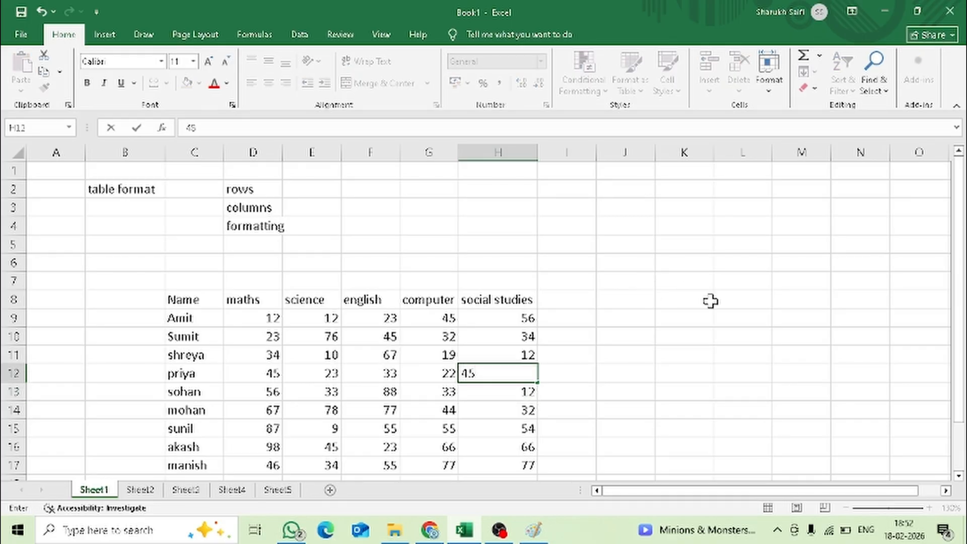
left_click(741, 318)
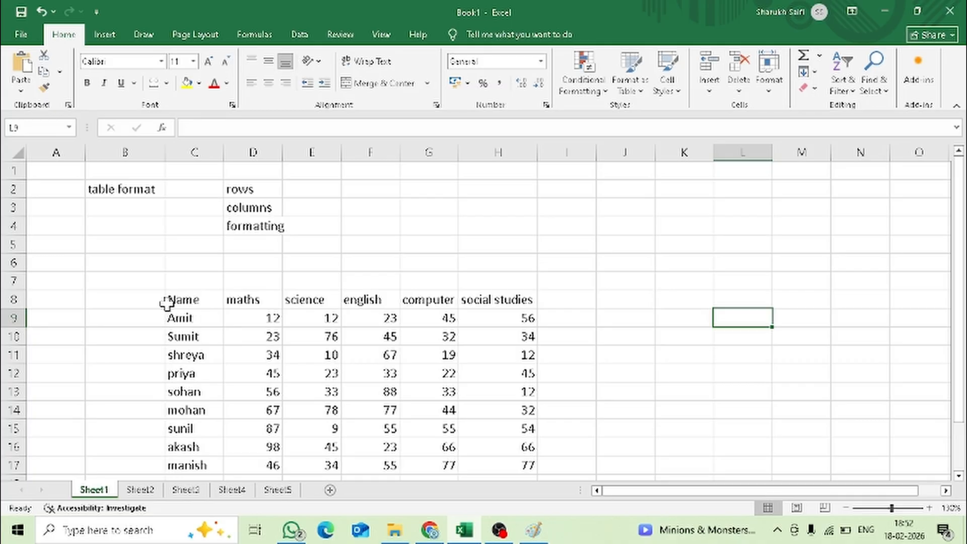
- Examine the heading row C8 to H8 and the student names in column C by selecting them
left_click_drag(177, 300, 511, 303)
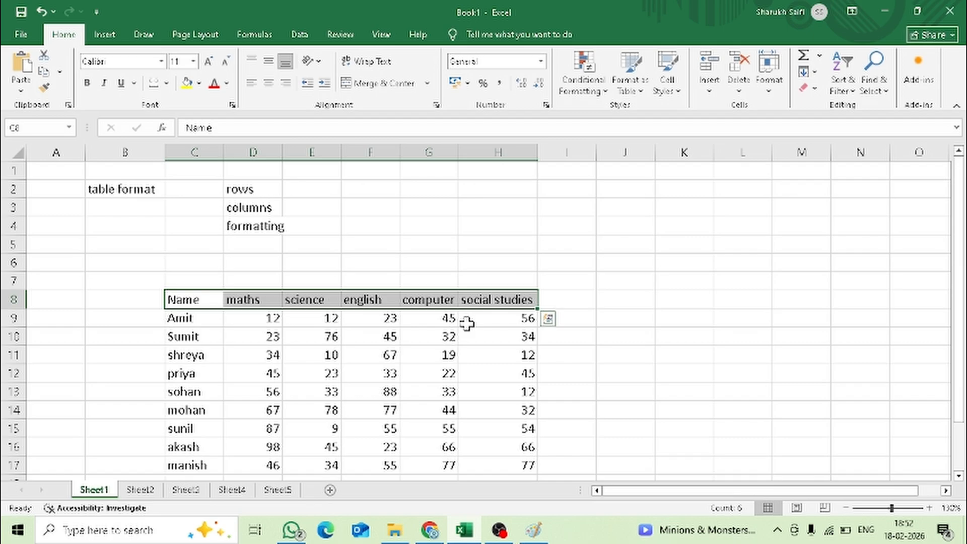
left_click(194, 355)
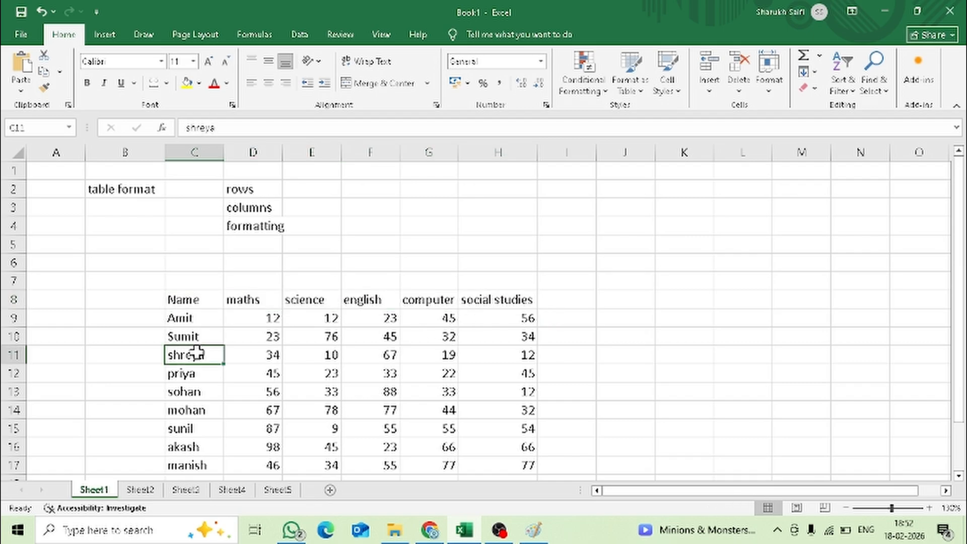
left_click(198, 147)
left_click(204, 352)
left_click(194, 302)
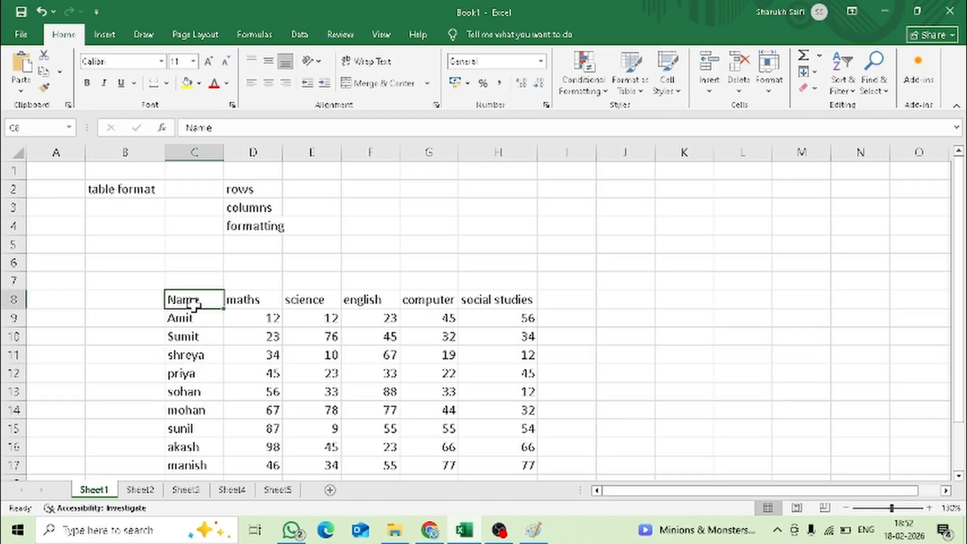
left_click_drag(198, 320, 194, 462)
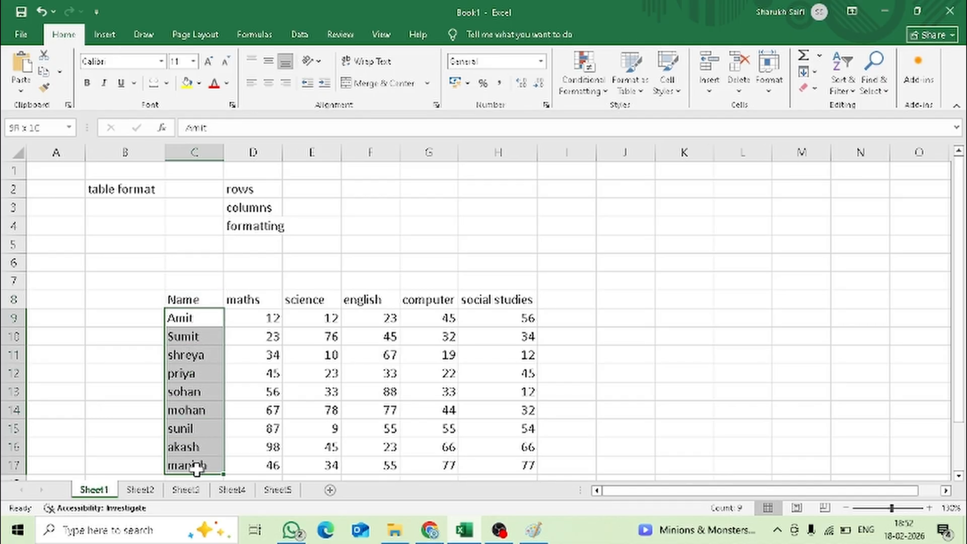
left_click(178, 372)
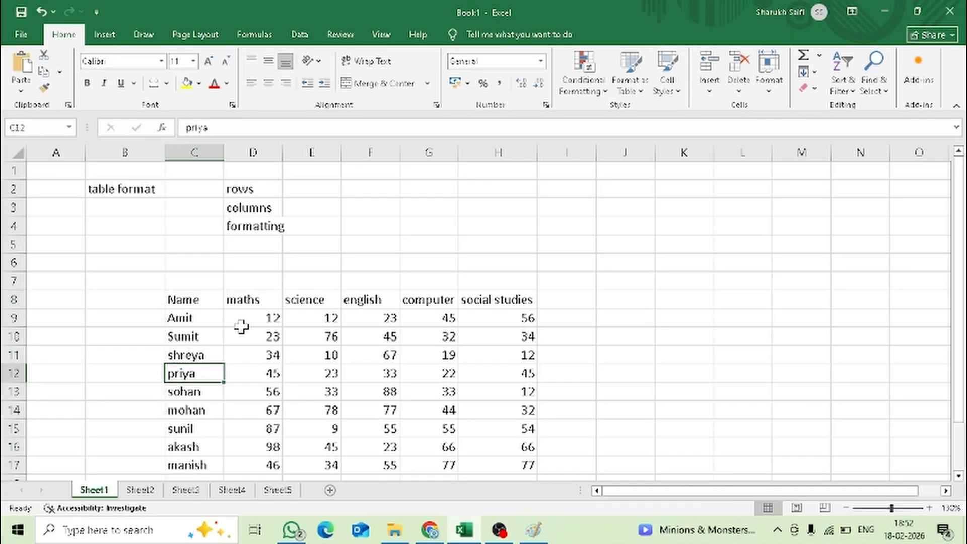
- Clear the "maths" heading in cell D8 and undo the deletion
left_click(258, 302)
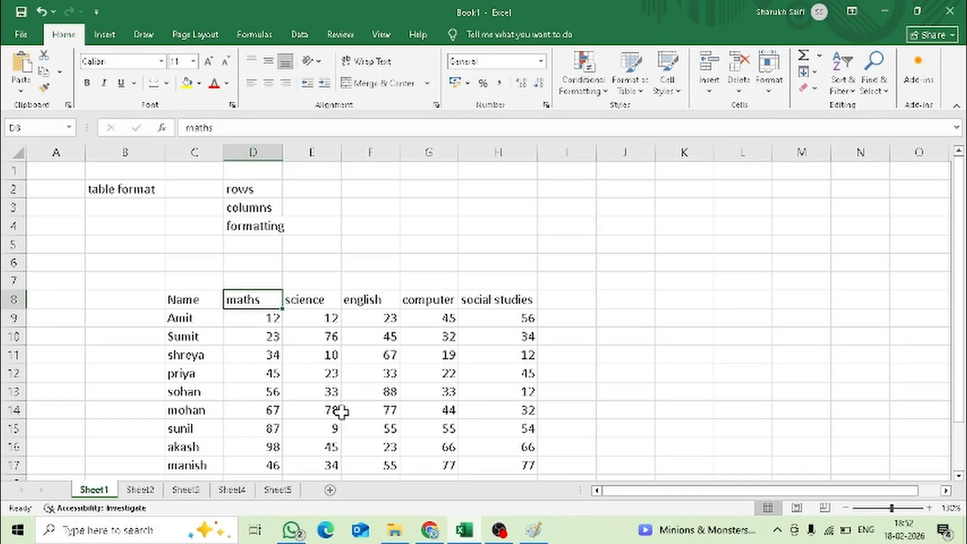
key("Delete")
key("Down")
key("Right")
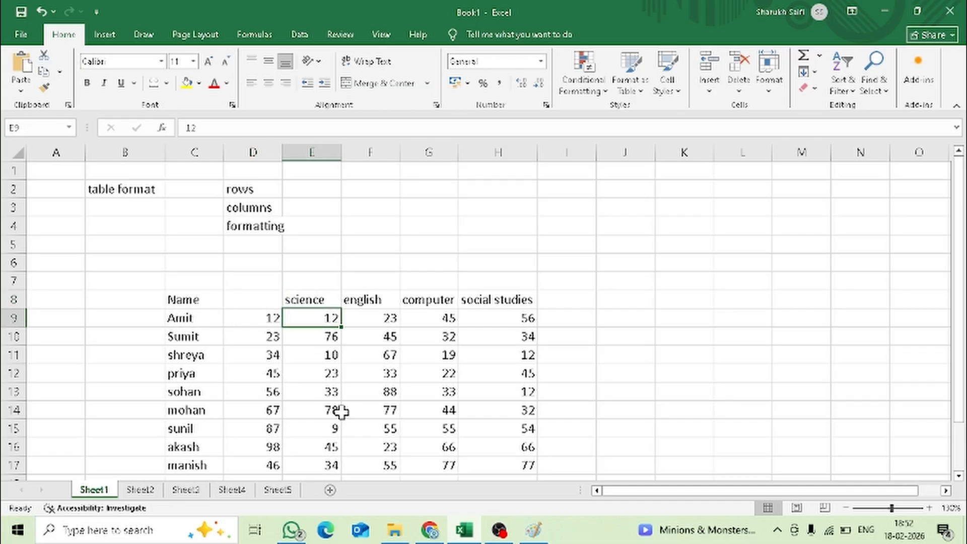
key("Left")
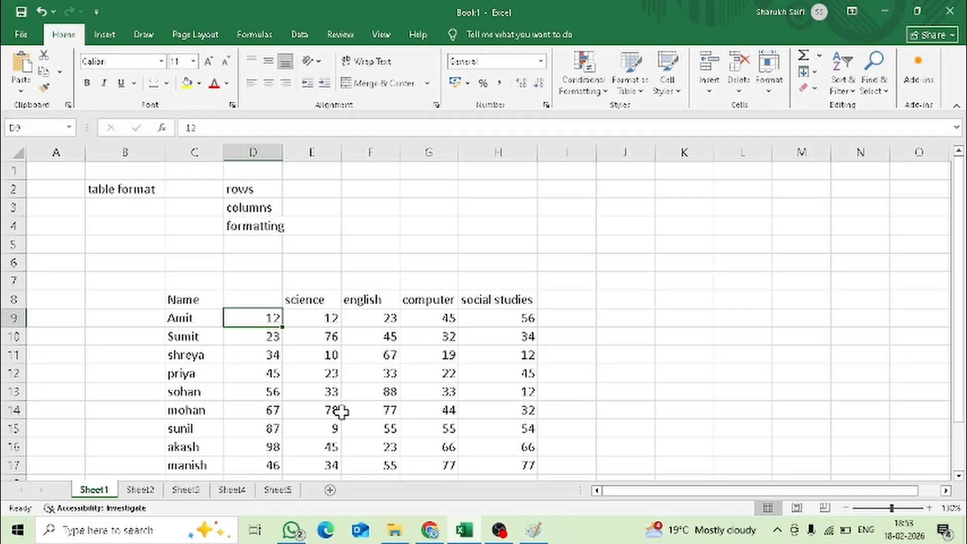
key("ctrl+z")
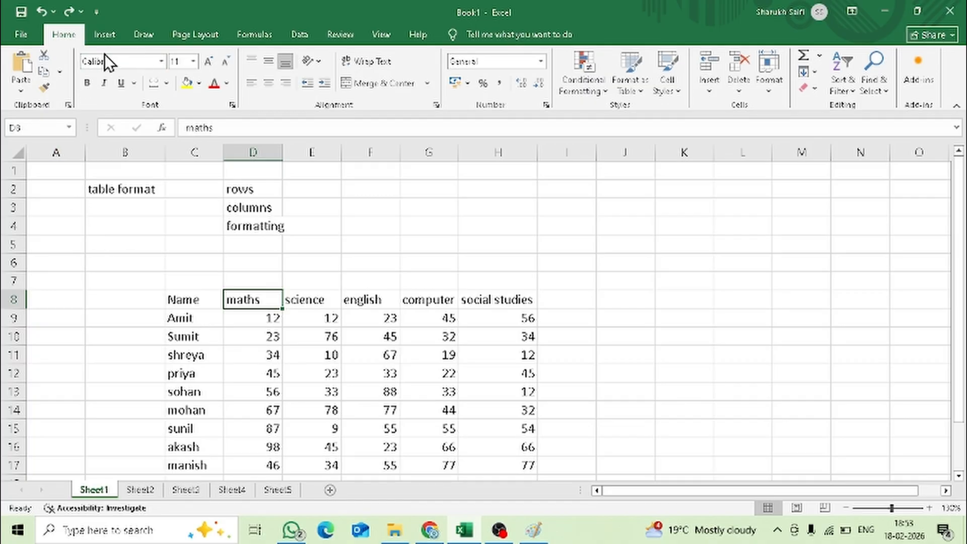
- Convert the marks data in C8 to H17 into a table that has headers
left_click(105, 34)
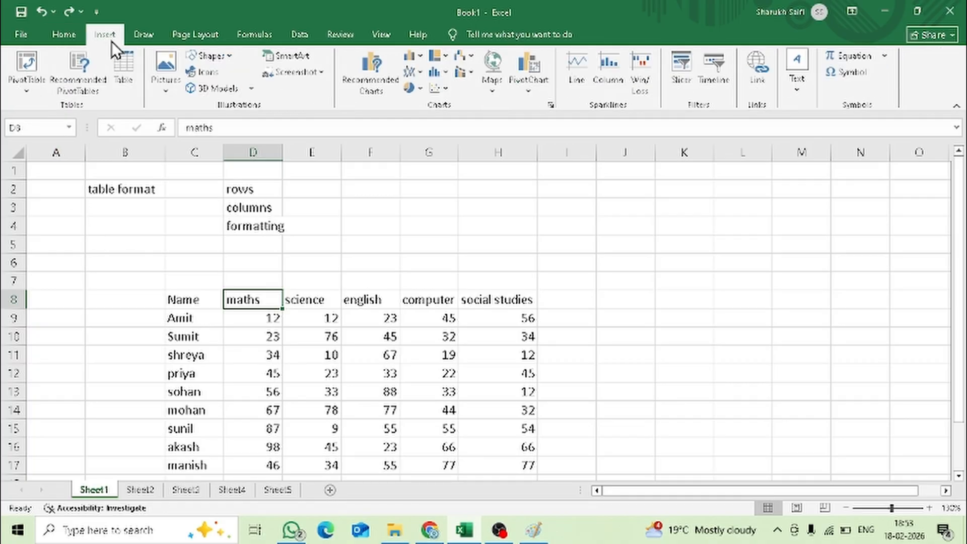
left_click(127, 89)
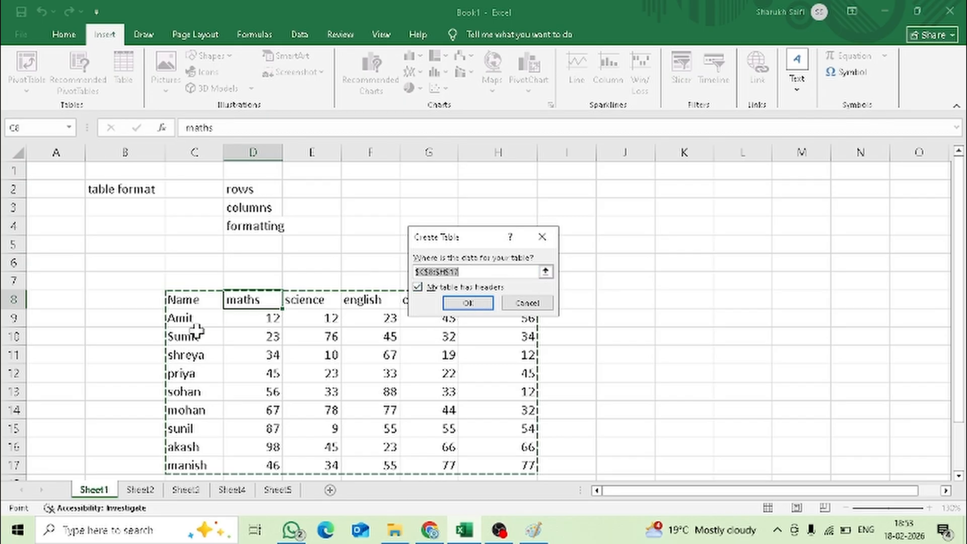
left_click_drag(183, 300, 477, 458)
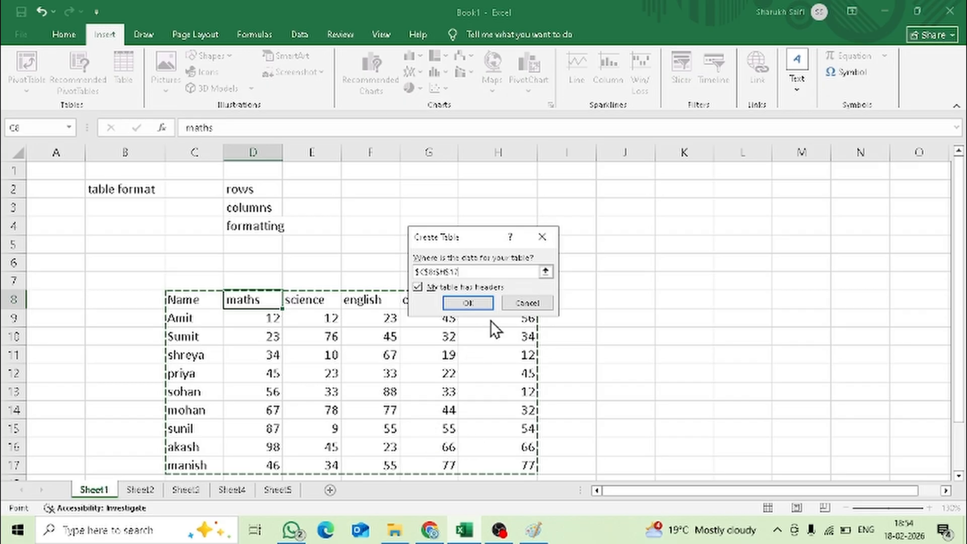
left_click(482, 309)
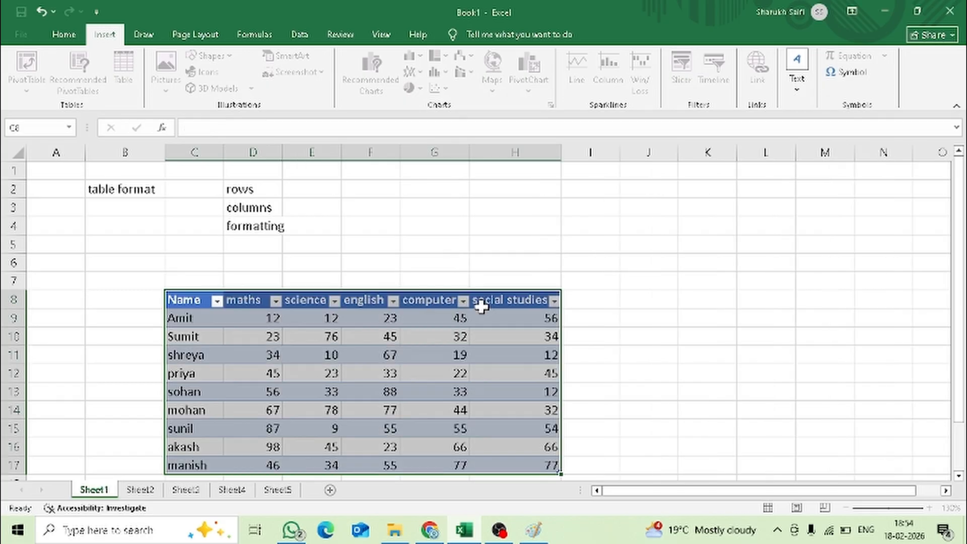
left_click(548, 370)
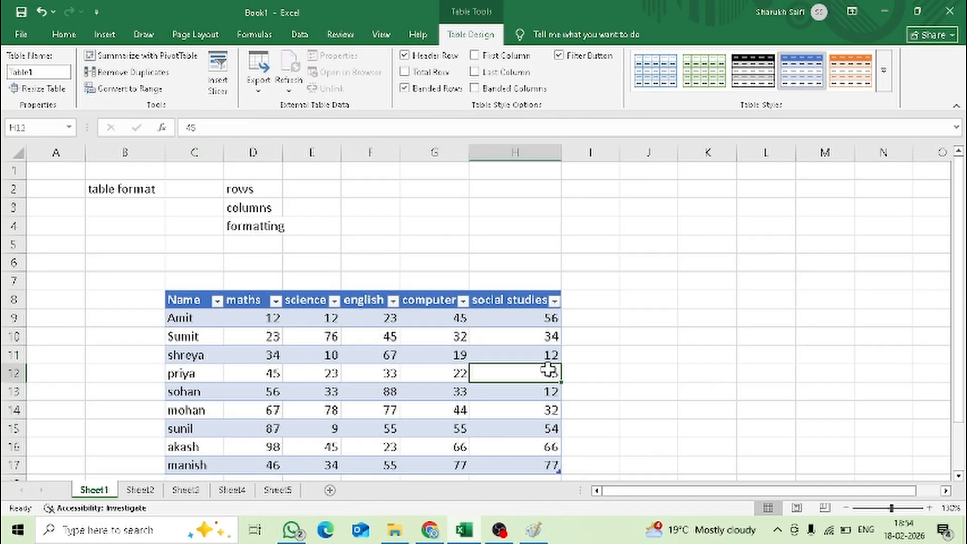
- Examine the table's headings in row 8 and the marks below them by selecting cells
left_click(195, 300)
left_click(243, 302)
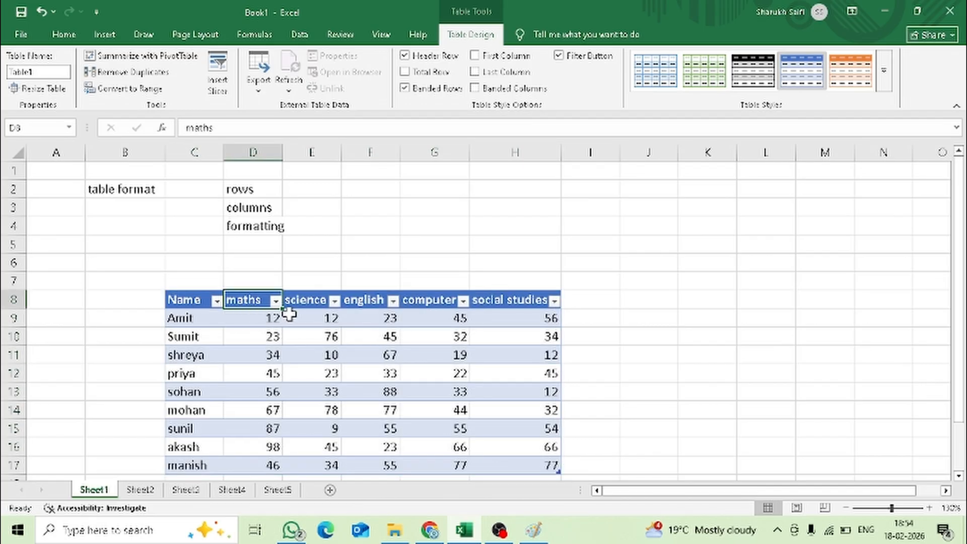
left_click(316, 302)
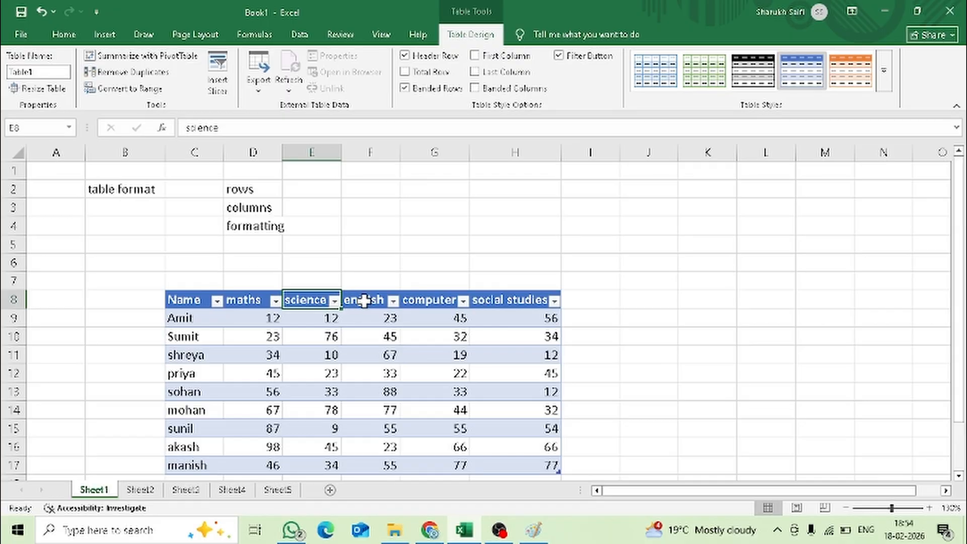
left_click(364, 301)
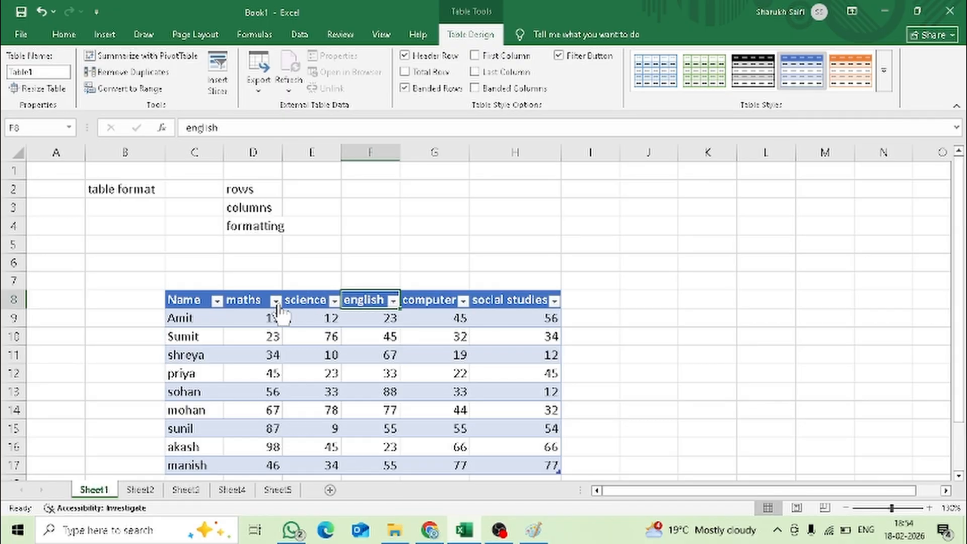
left_click_drag(257, 331, 531, 445)
left_click(531, 445)
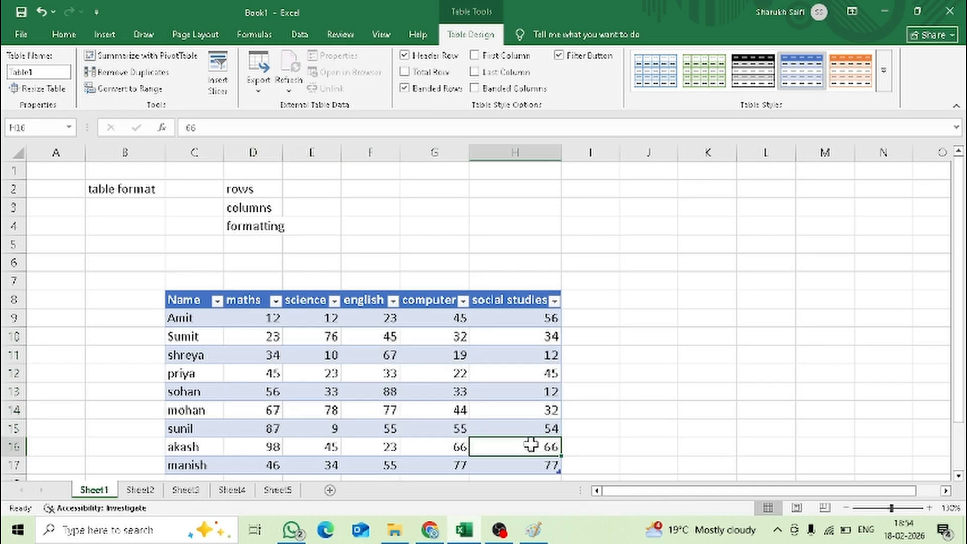
left_click(313, 391)
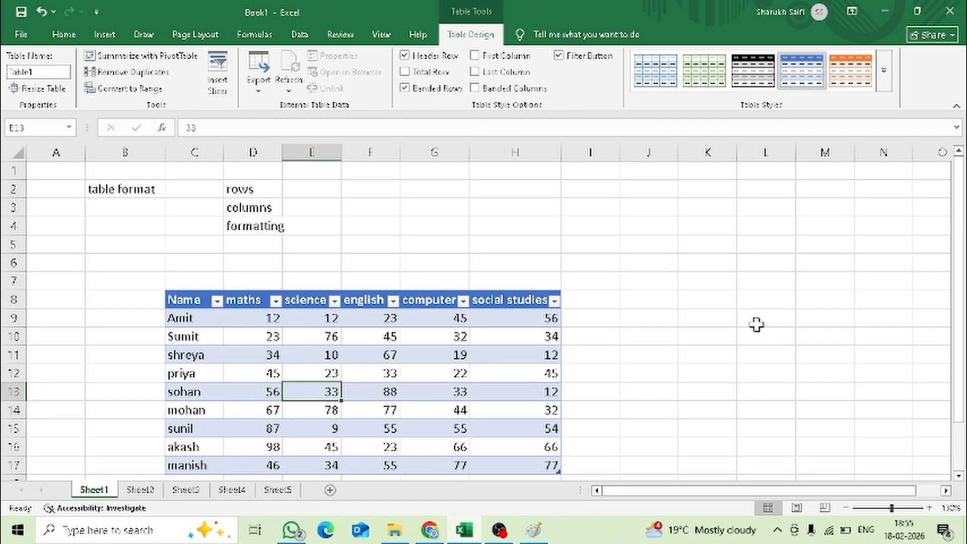
- Compare the options available outside and inside the table, and examine the table name in the design options
left_click(694, 281)
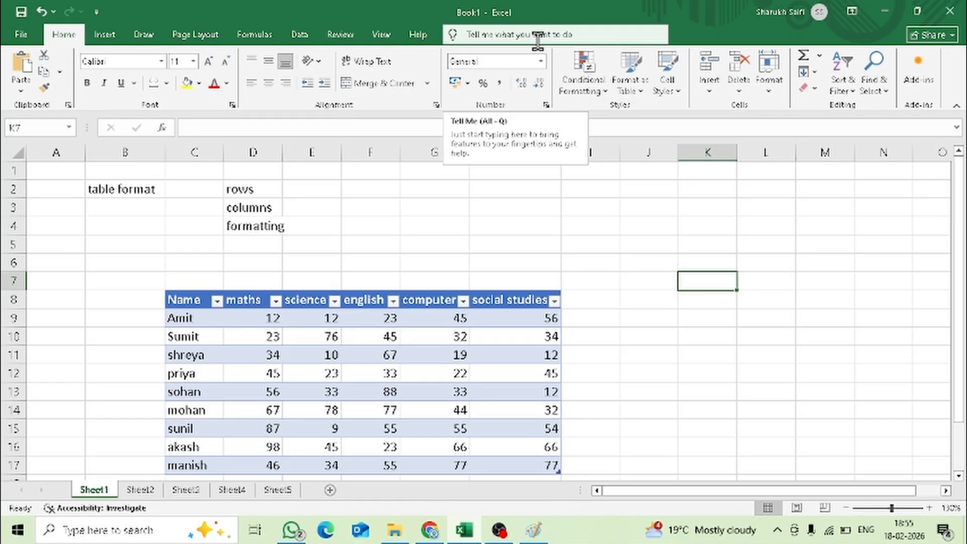
left_click(419, 392)
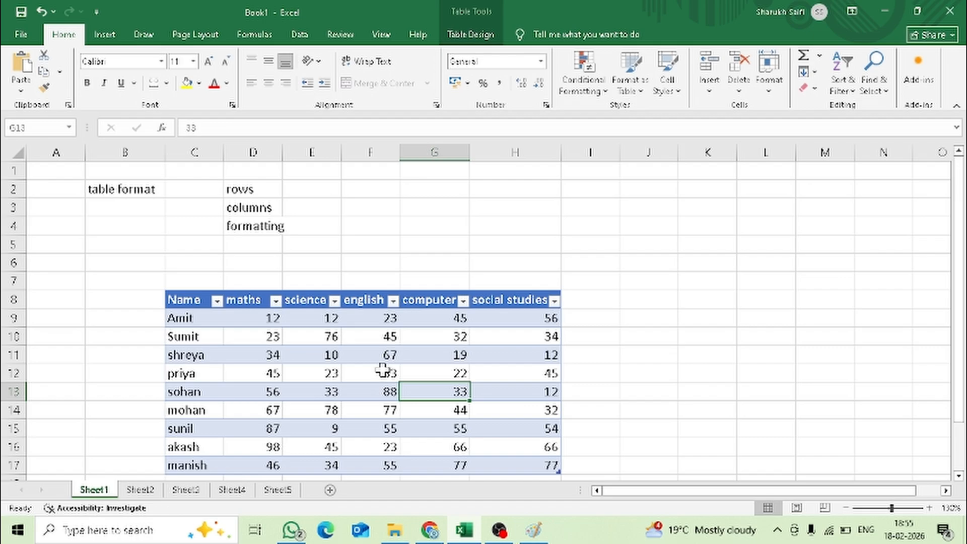
left_click(464, 39)
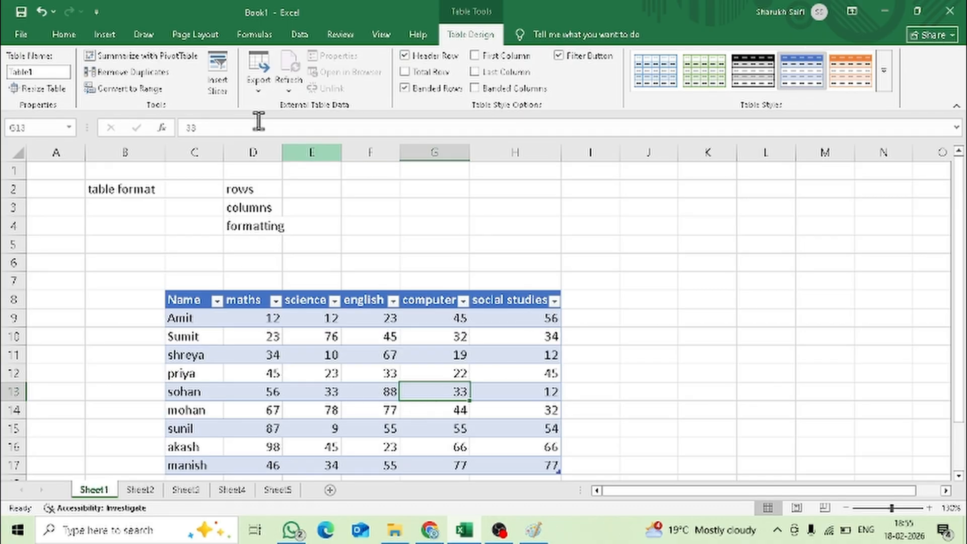
left_click(61, 72)
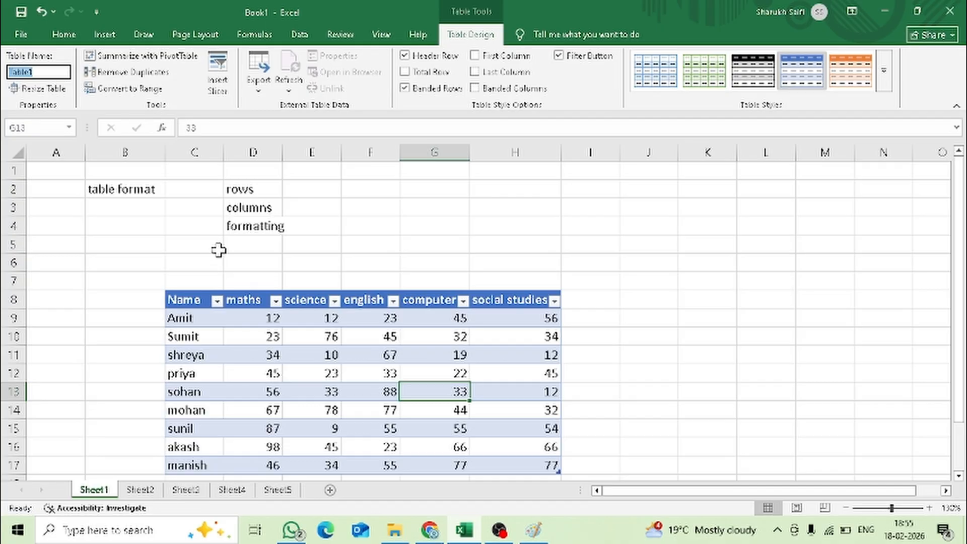
left_click(59, 67)
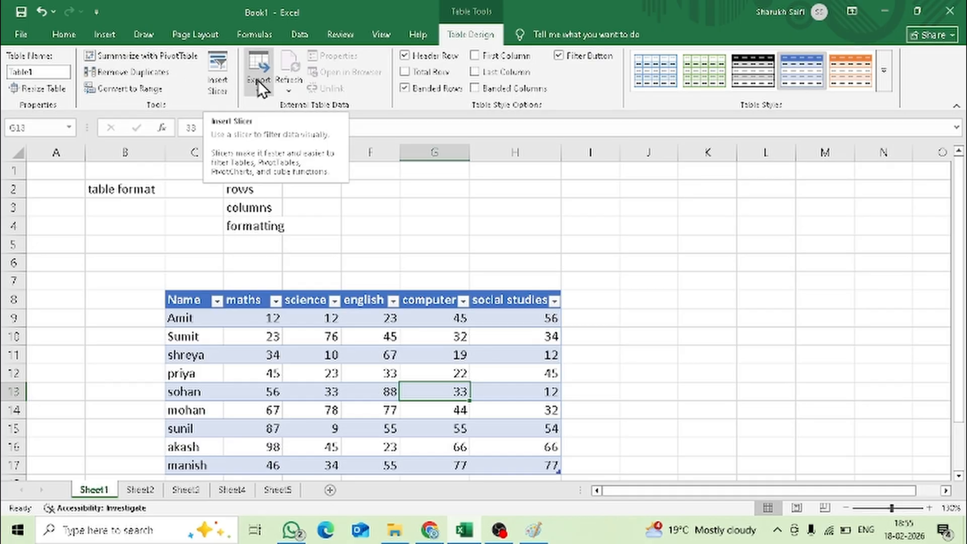
- Switch the table's header row off and on, and show and hide the total row
left_click(434, 59)
left_click(434, 60)
left_click(434, 59)
left_click(434, 60)
left_click(405, 72)
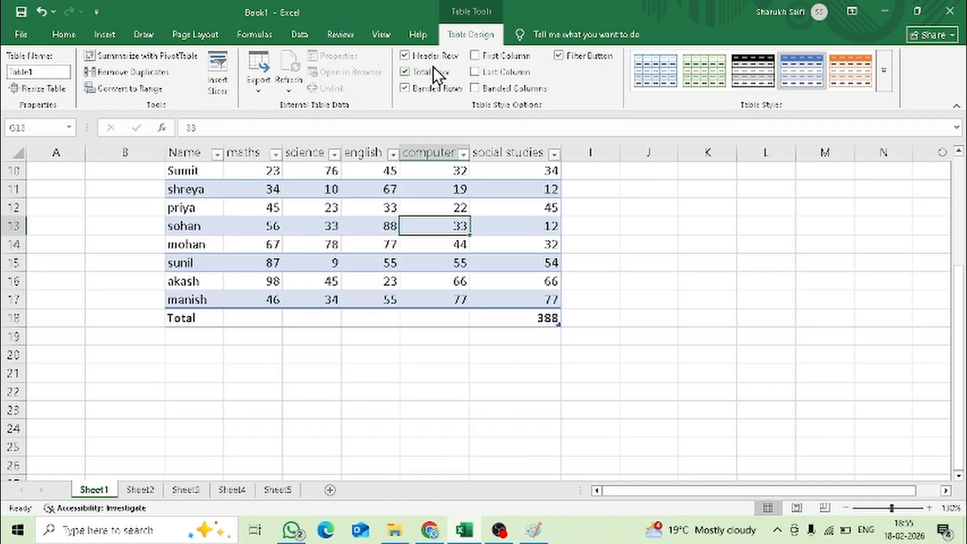
left_click(434, 72)
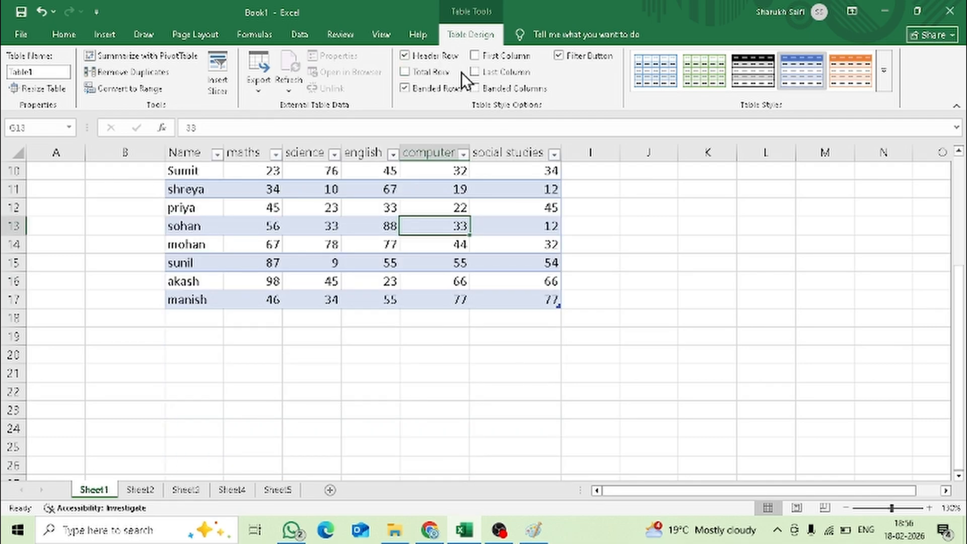
- Turn the table's banded rows off and on again to compare the row shading
left_click(431, 89)
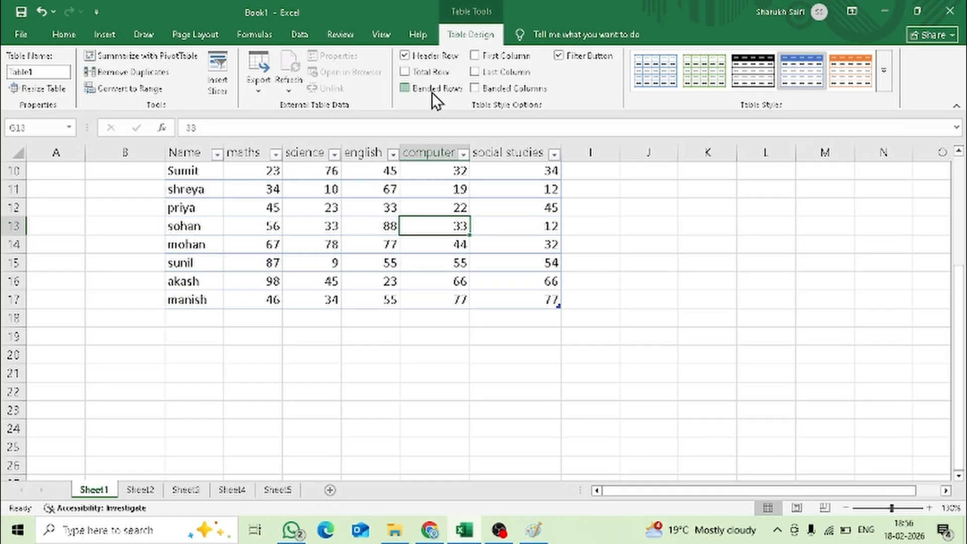
scroll(431, 92, "up", 1)
scroll(400, 296, "up", 1)
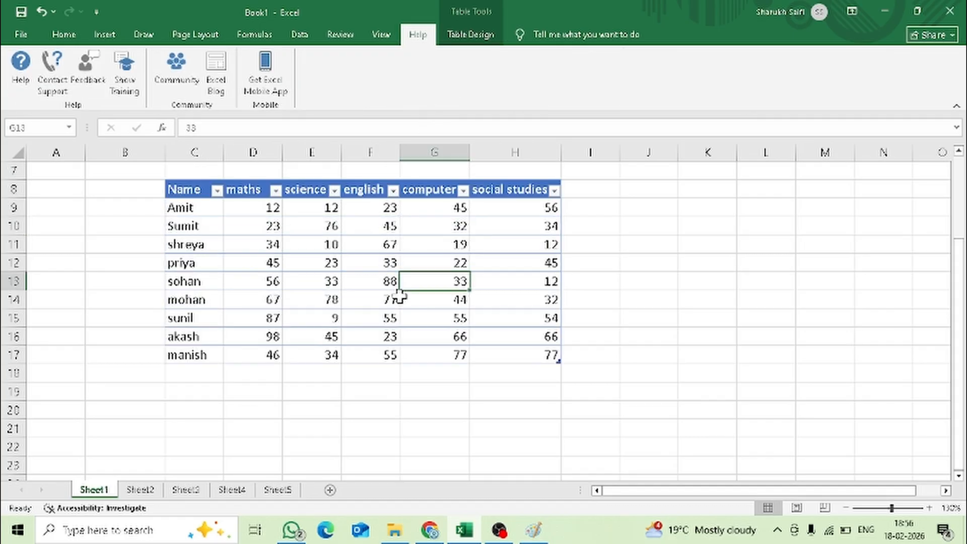
left_click(453, 40)
left_click(405, 89)
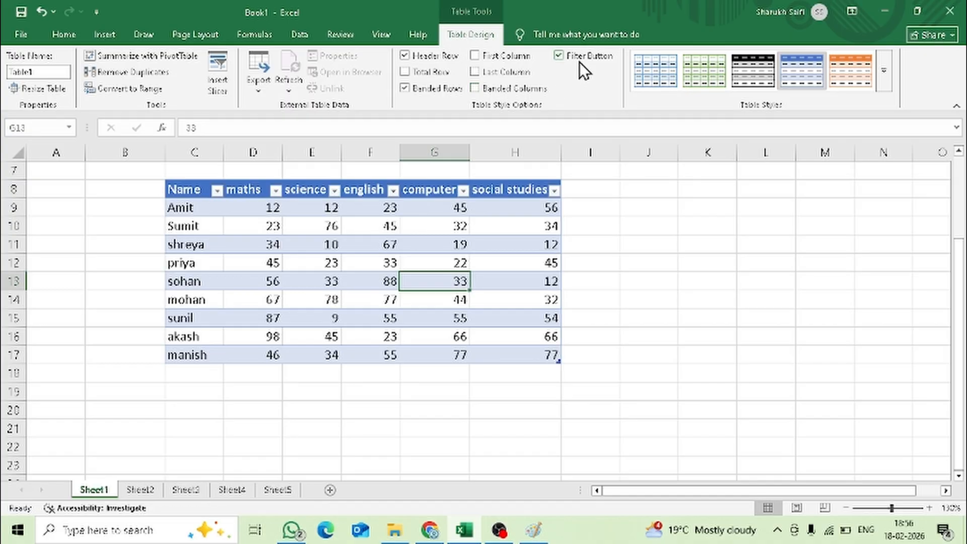
scroll(540, 329, "up", 2)
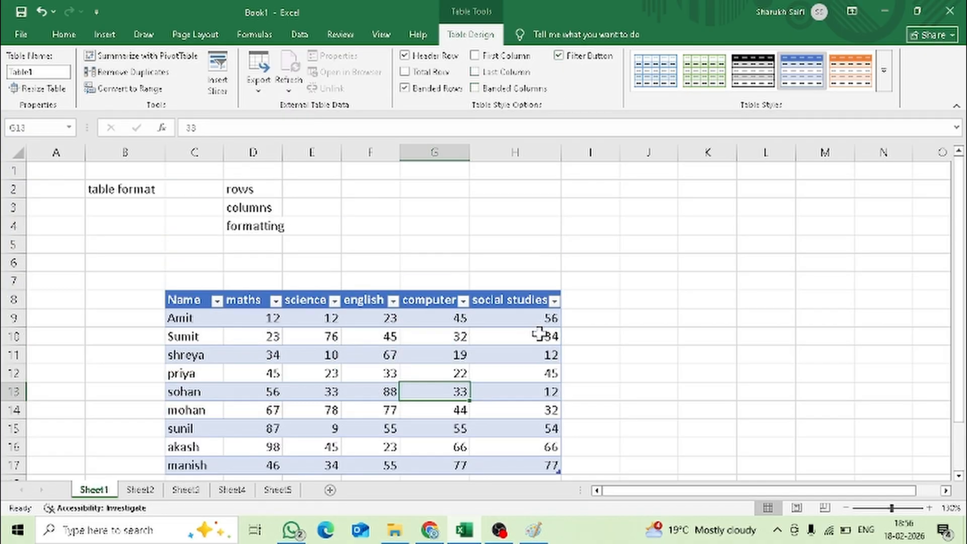
- Preview the medium and dark designs in the table style gallery without applying one
left_click(885, 75)
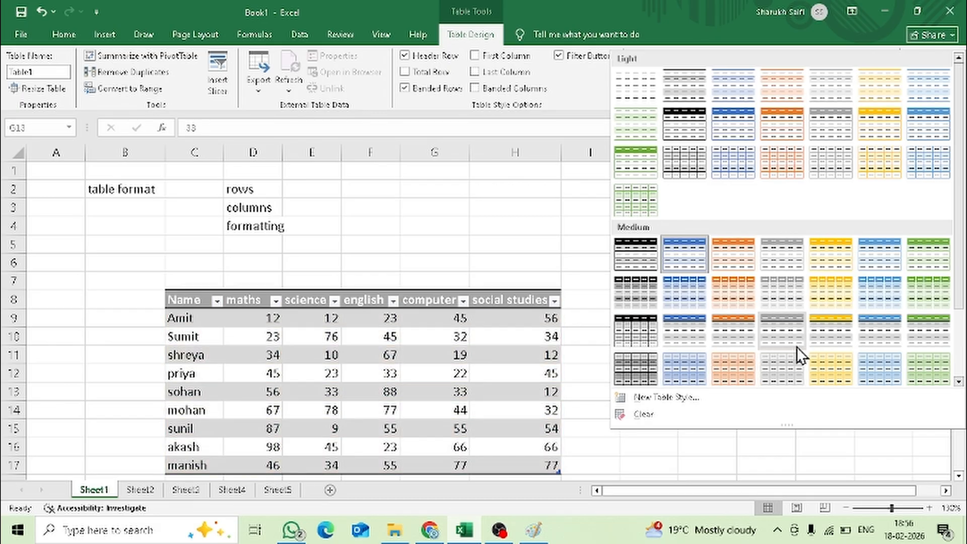
scroll(797, 346, "down", 2)
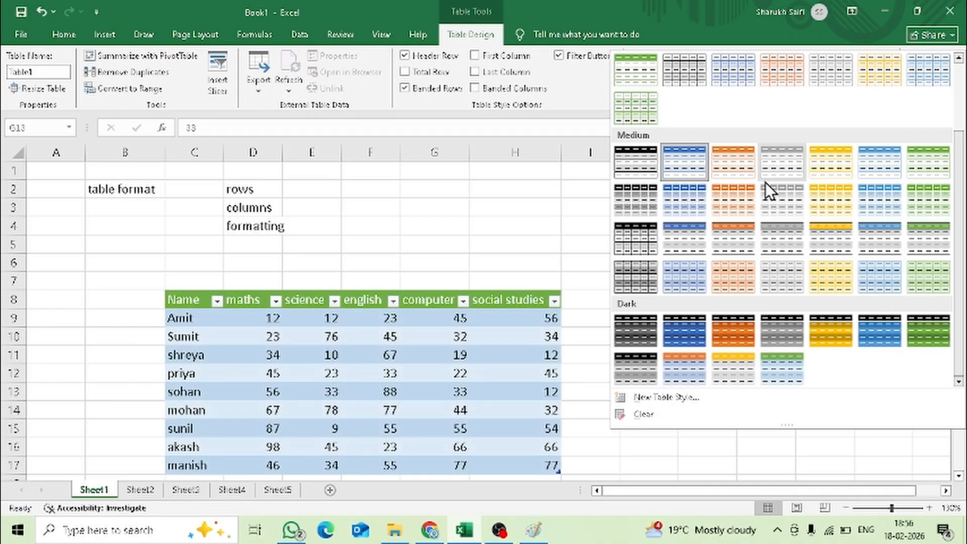
scroll(763, 161, "up", 2)
left_click(519, 245)
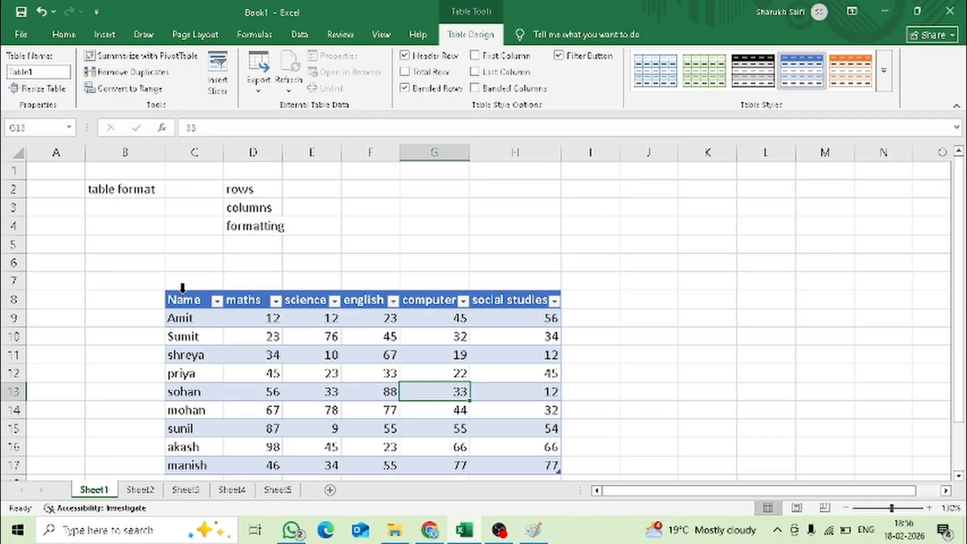
- Copy the whole marks table C8 to H17 and paste it into Sheet2 at A1
scroll(436, 373, "down", 1)
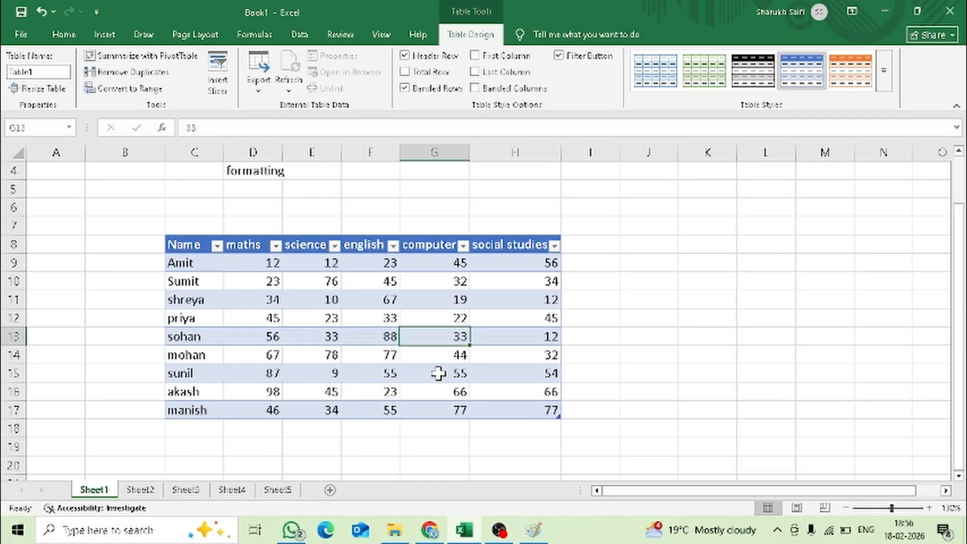
left_click(169, 244)
left_click_drag(196, 245, 272, 409)
key("ctrl+c")
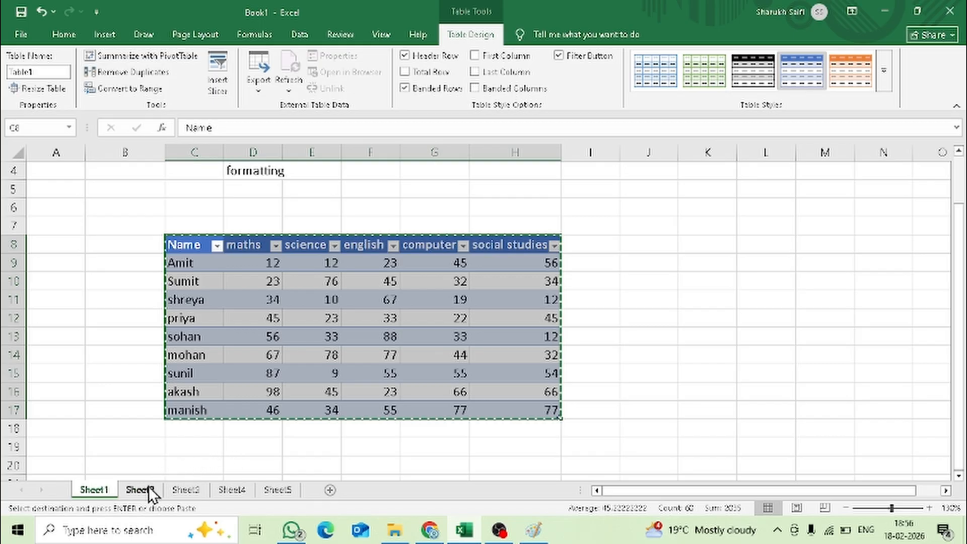
left_click(148, 486)
key("ctrl+v")
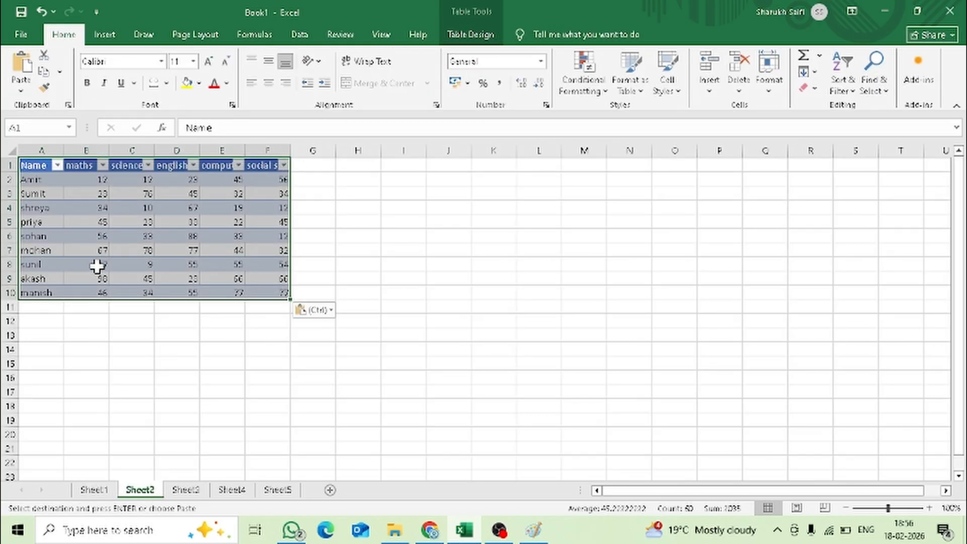
- Paste the copied marks table in Sheet2 as values only, without the table formatting
scroll(138, 265, "up", 6)
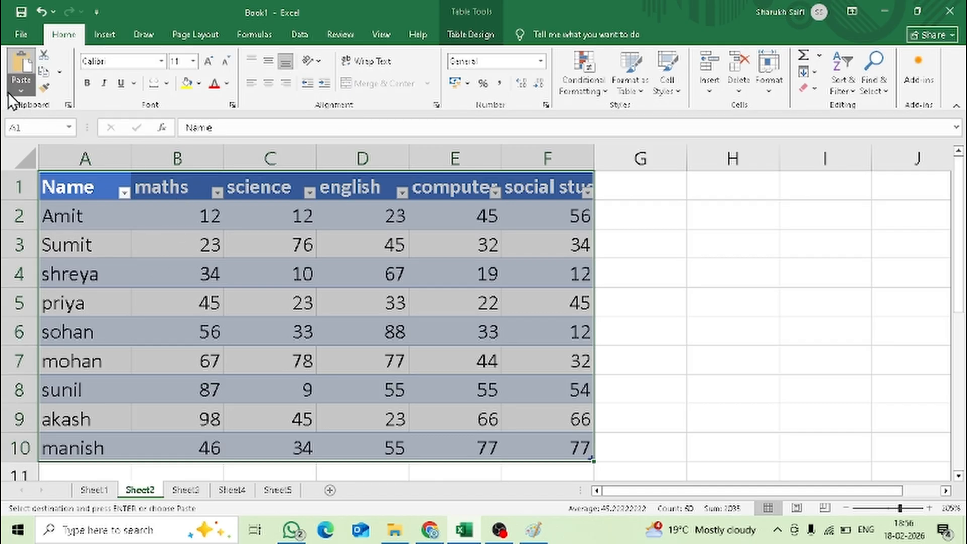
left_click(20, 89)
left_click(40, 160)
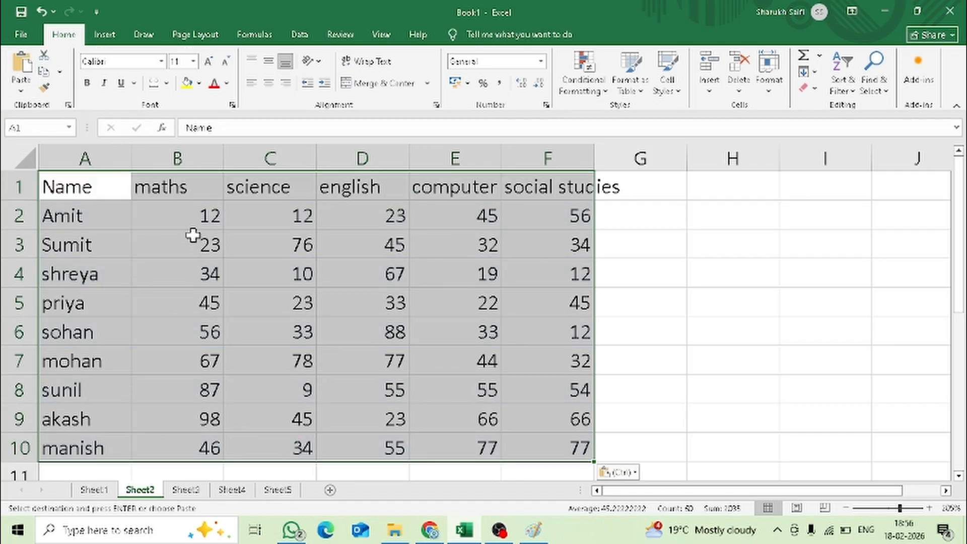
- Clear all marks in B2 to F10 and fit column F to the social studies heading
left_click(192, 233)
left_click_drag(187, 224, 553, 456)
key("Delete")
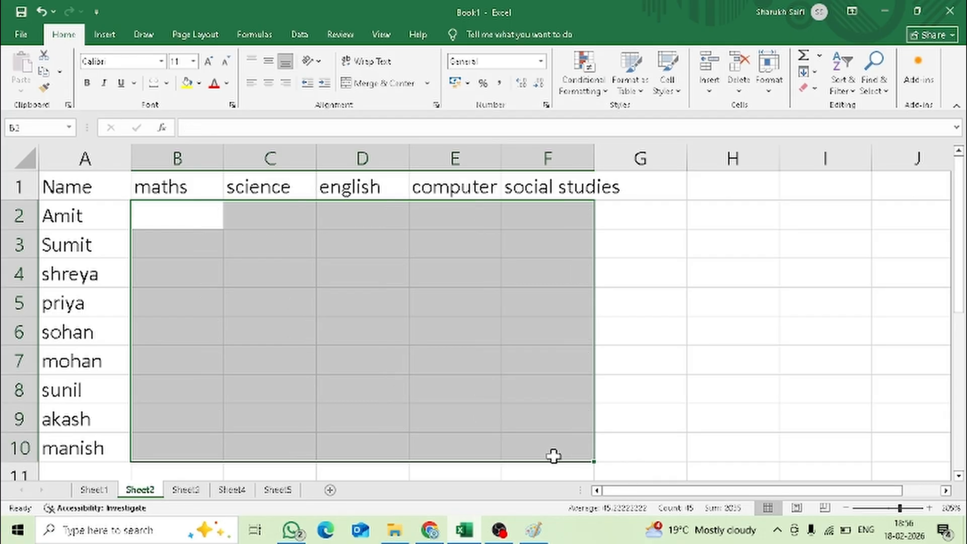
left_click(218, 279)
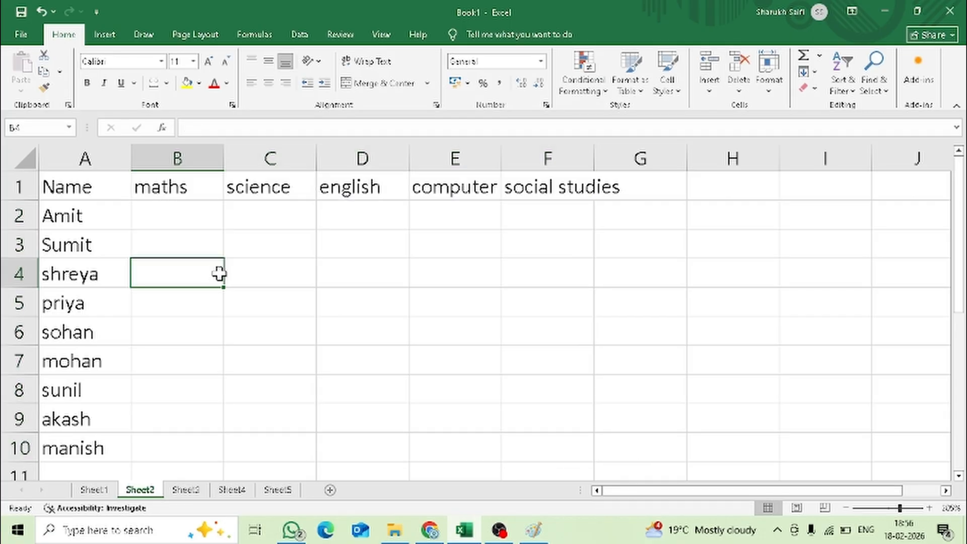
double_click(594, 158)
left_click(213, 209)
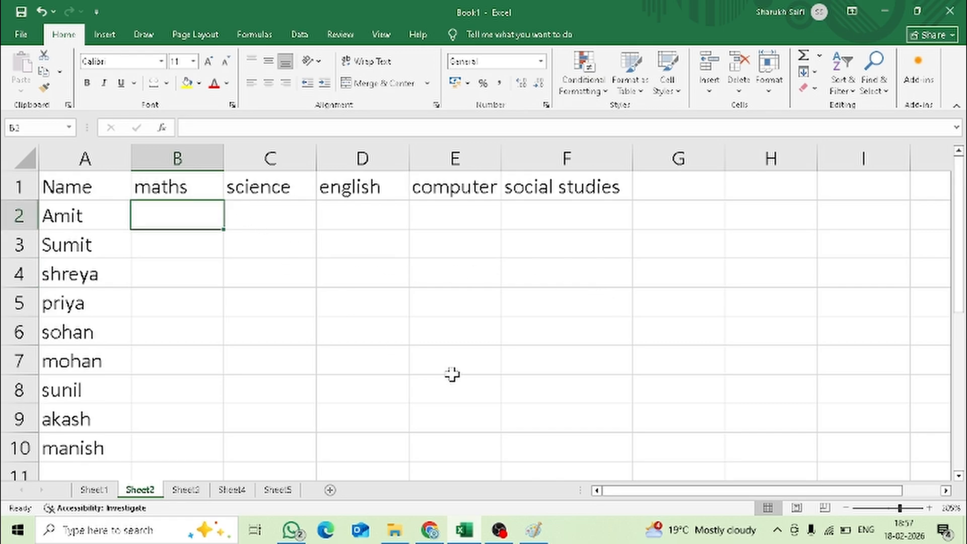
- Below the marks sheet, enter the labels formula in A16 and function in A17
scroll(356, 346, "down", 1)
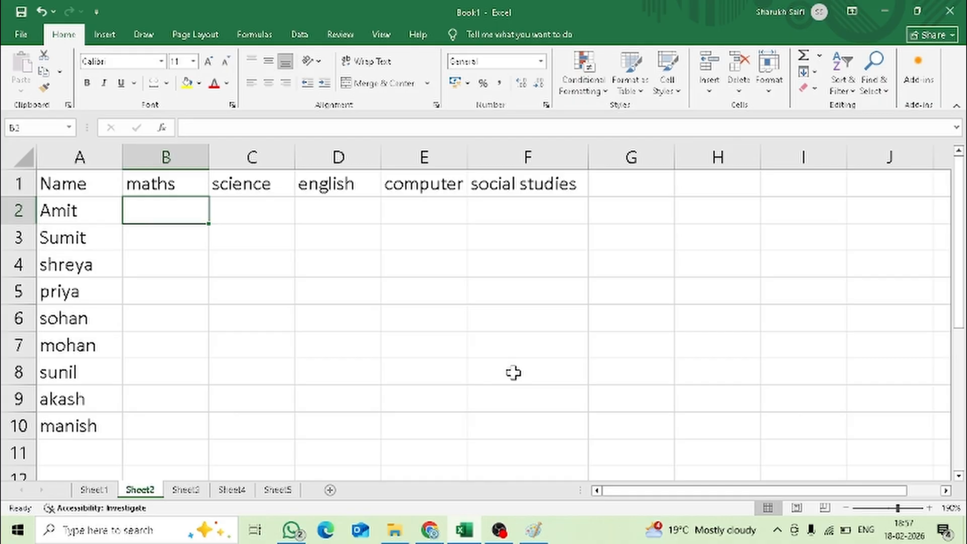
scroll(513, 373, "down", 3)
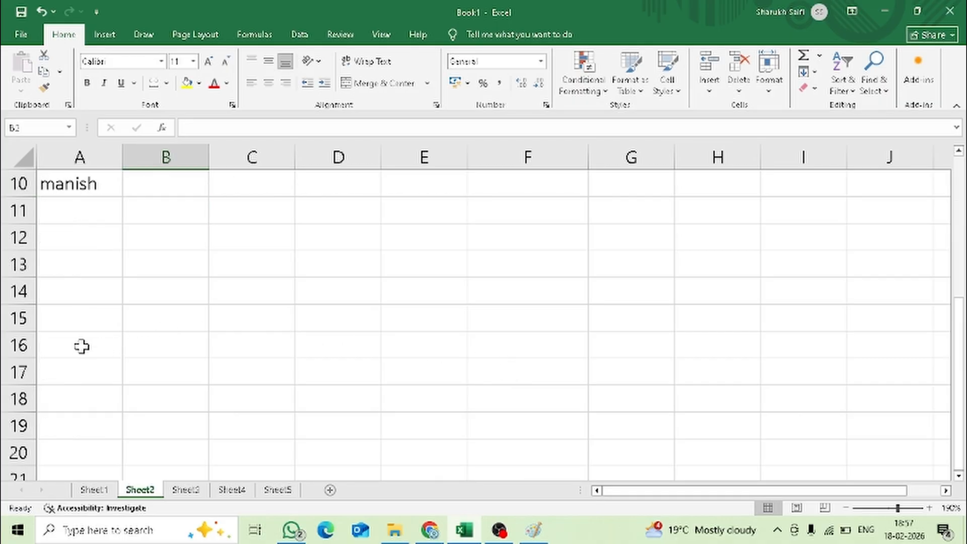
left_click(80, 345)
type("formula")
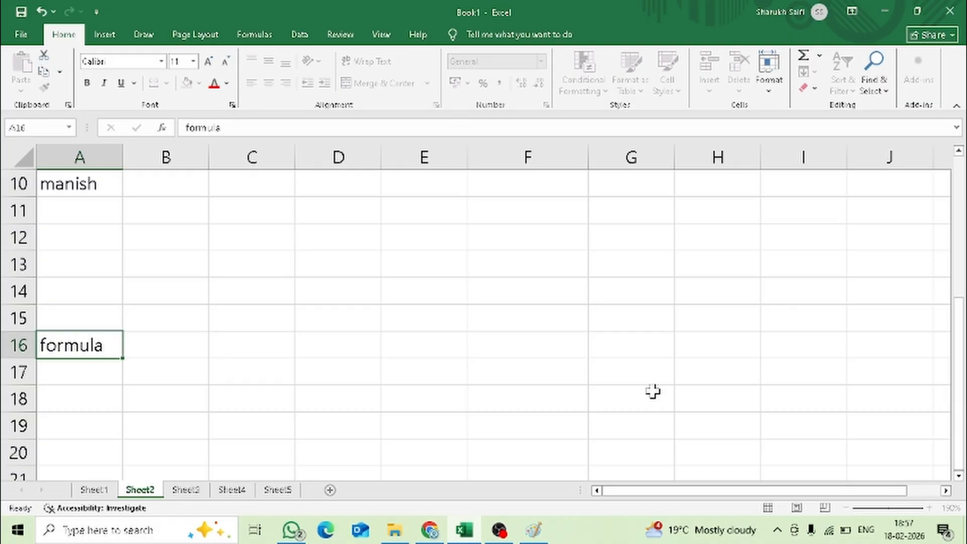
key("Return")
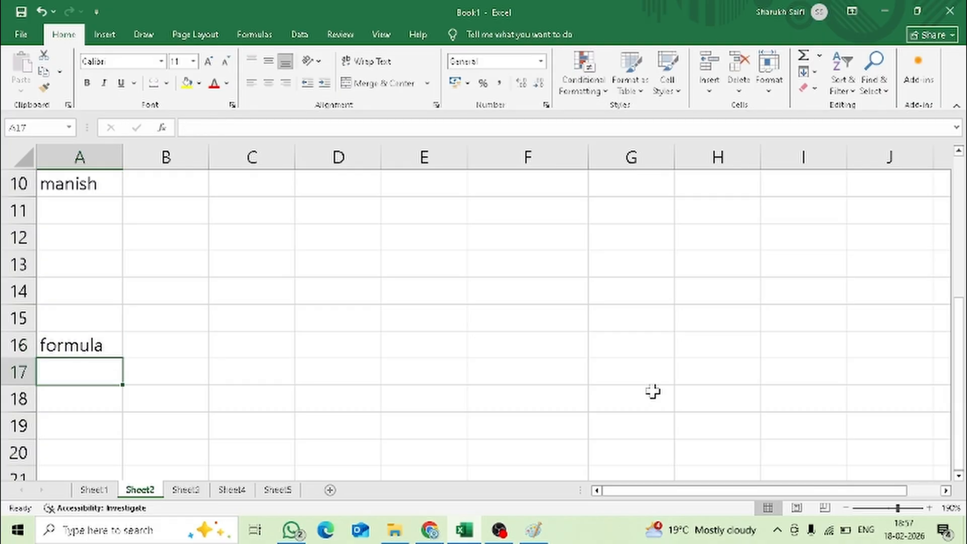
type("function")
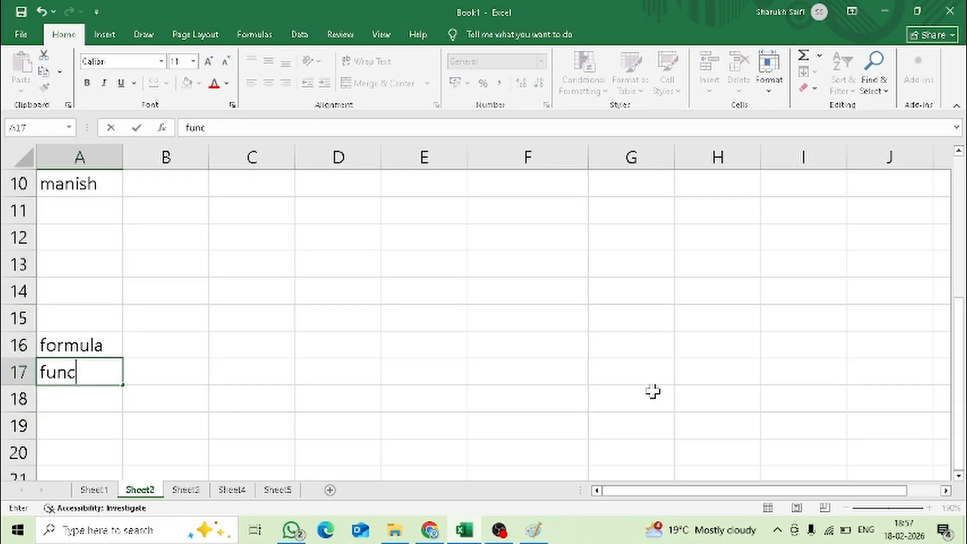
key("Tab")
- Describe formula in B16 as "mathematical expressions"
key("Up")
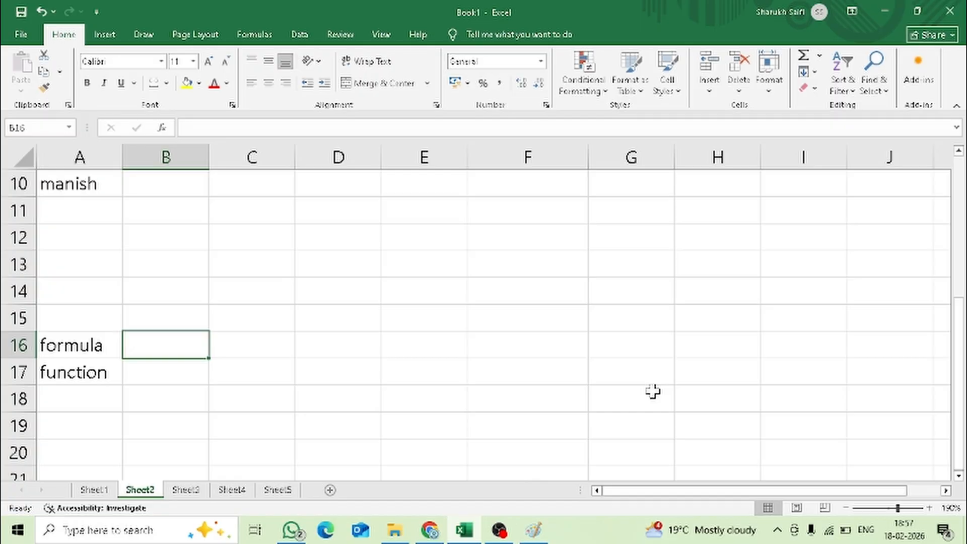
type("mathematical e")
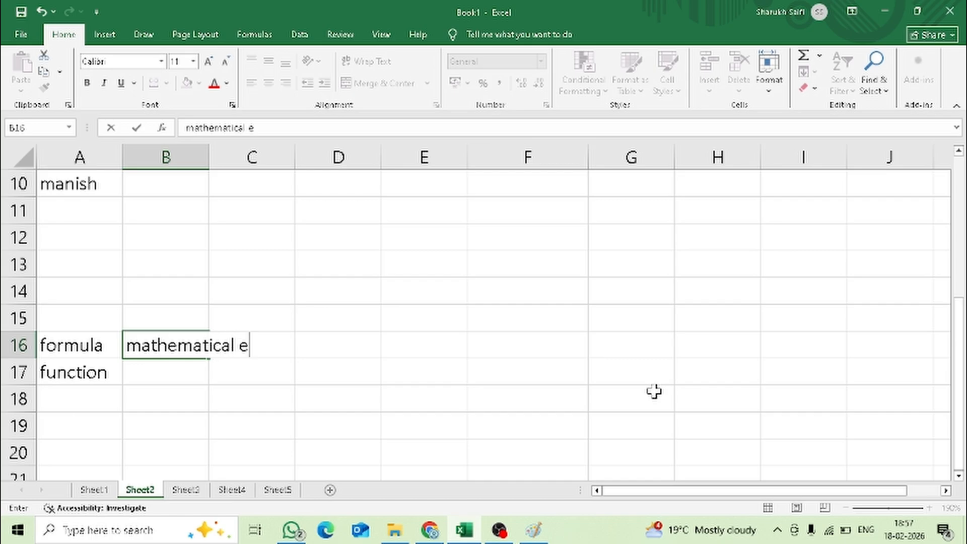
type("xpressions")
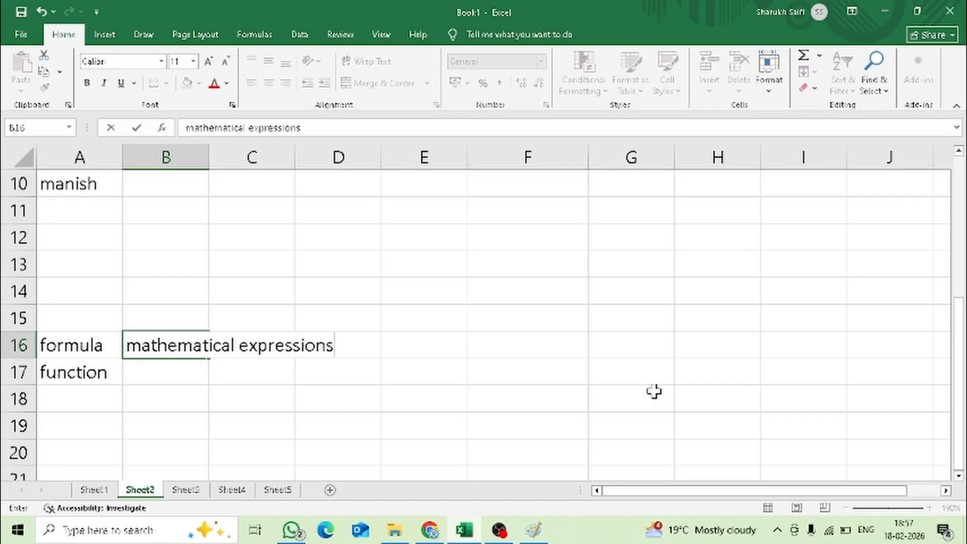
key("Return")
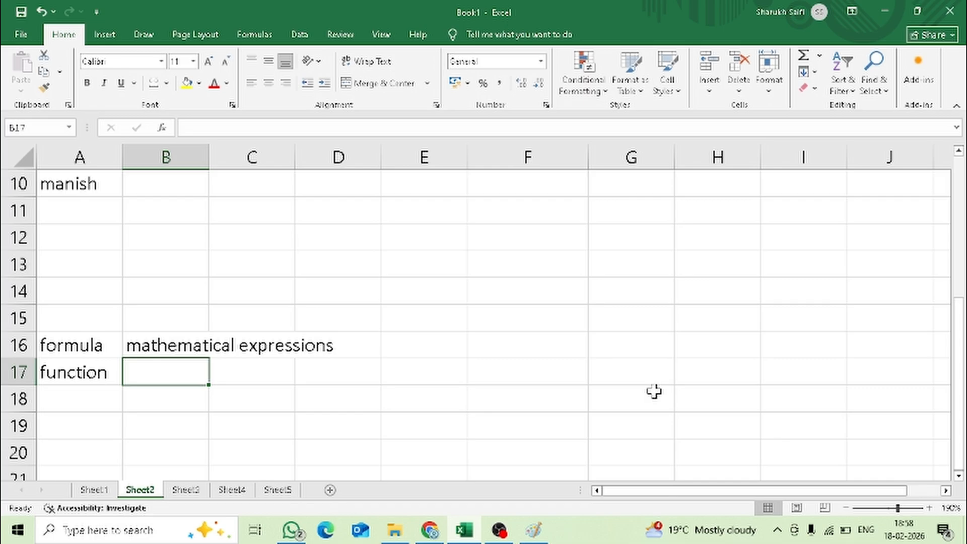
- Describe function in B17 as "set of instructions defind under a single unit"
type("fu")
key("BackSpace")
key("BackSpace")
type("set of instriuctions defind under a single unit")
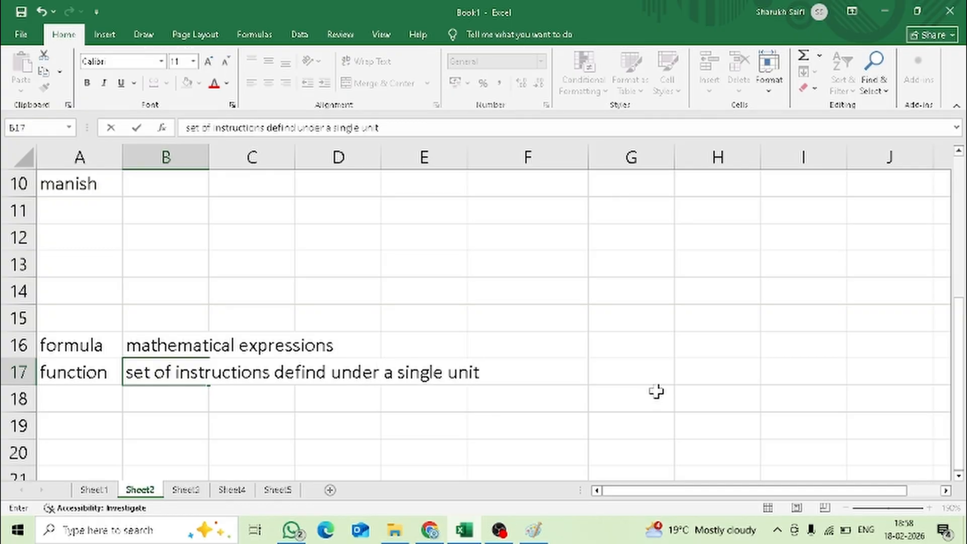
key("Return")
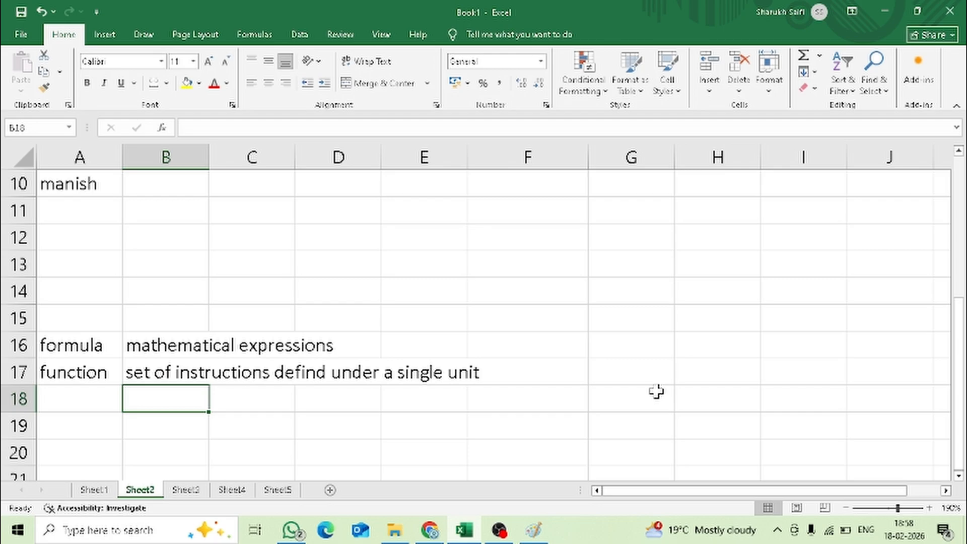
- Enter the sample expression text a+b+c) in G16 beside the formula definition
key("Right")
key("Right")
key("Right")
key("Right")
key("Right")
key("Up")
key("Up")
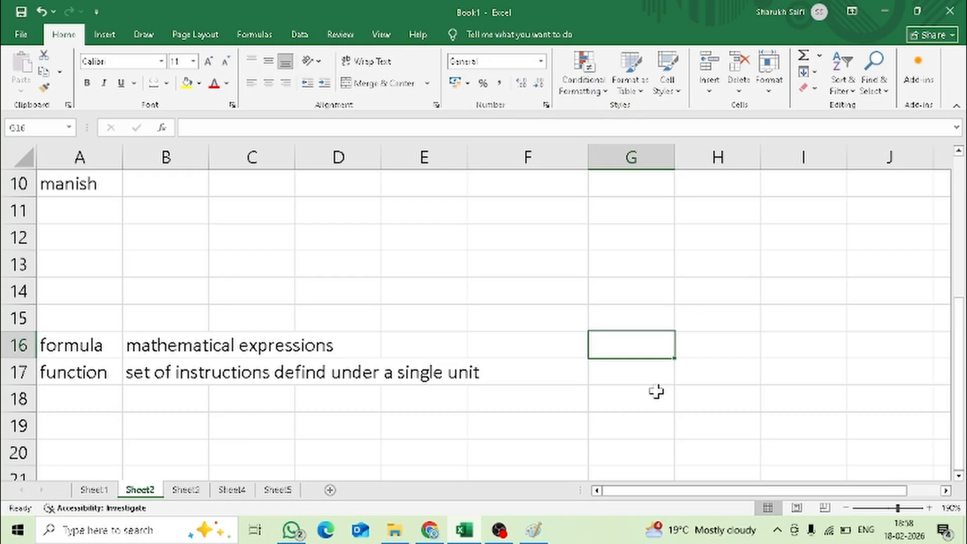
type("a")
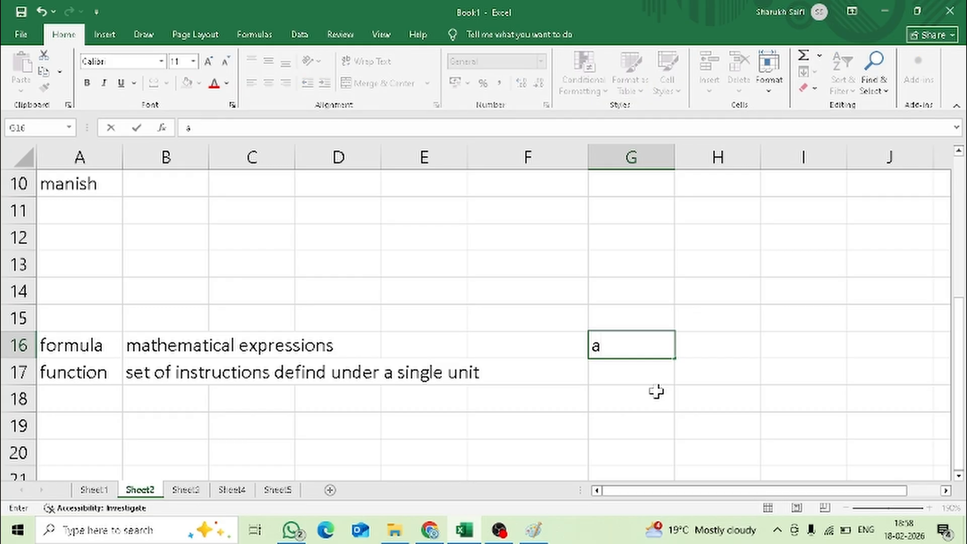
type("+b+c)")
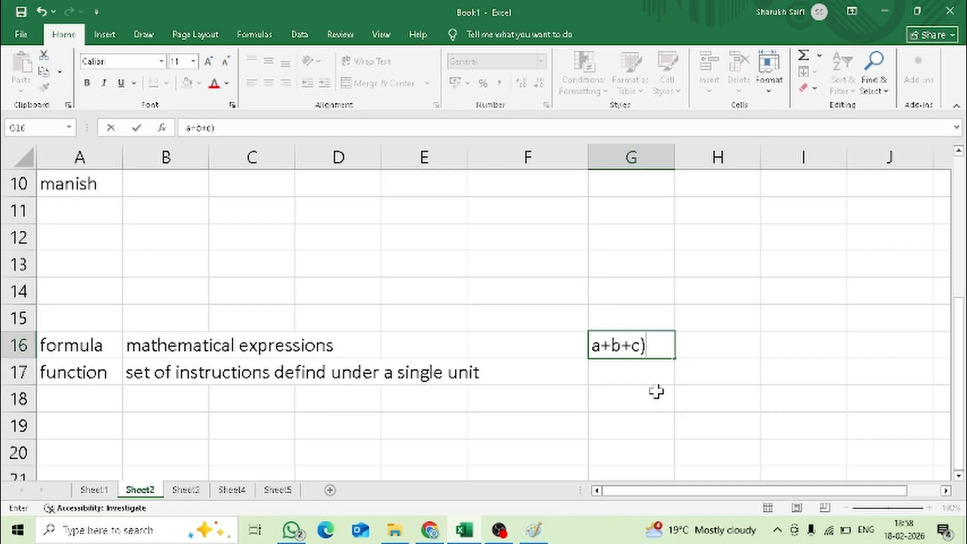
key("Left")
key("Right")
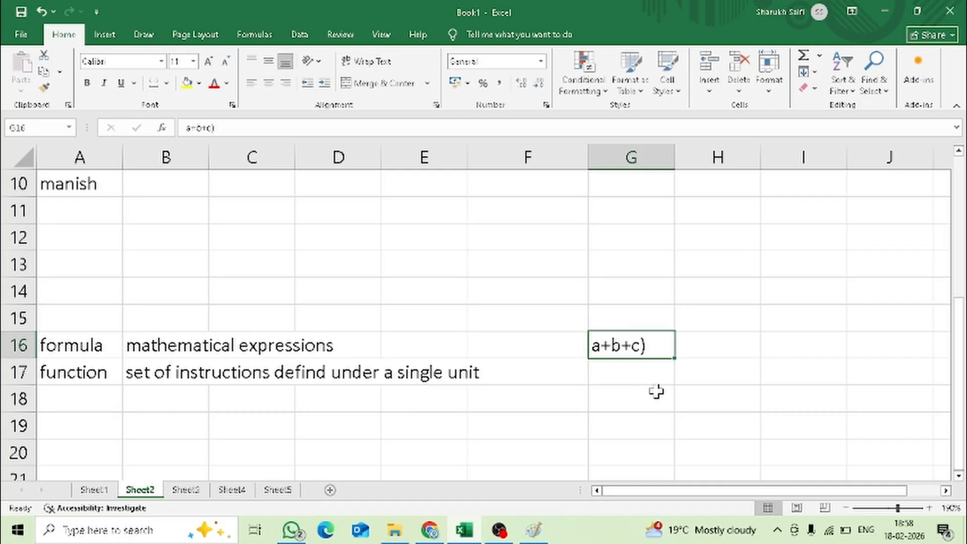
key("XF86AudioLowerVolume")
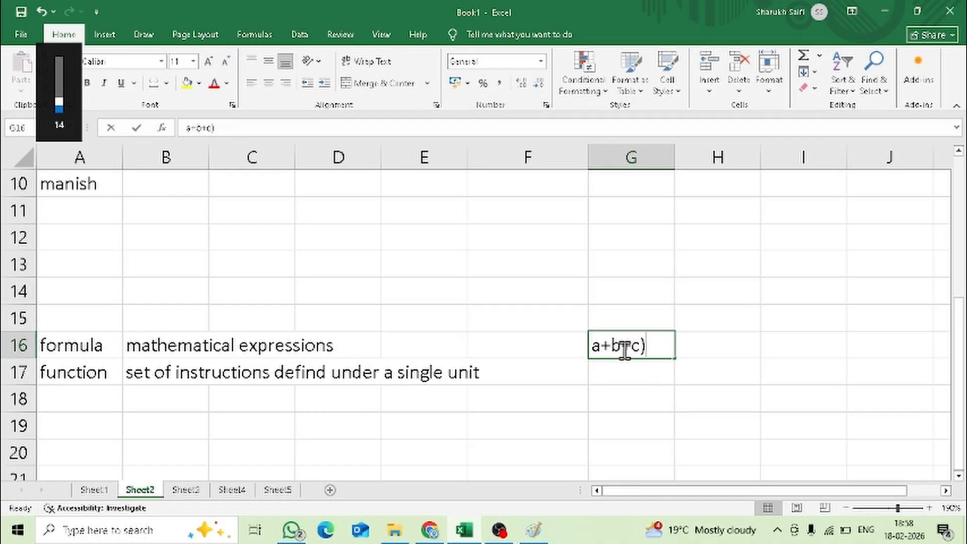
- Complete the sample expression in G16 so that it reads (a+b+c) * d
double_click(625, 345)
type("(")
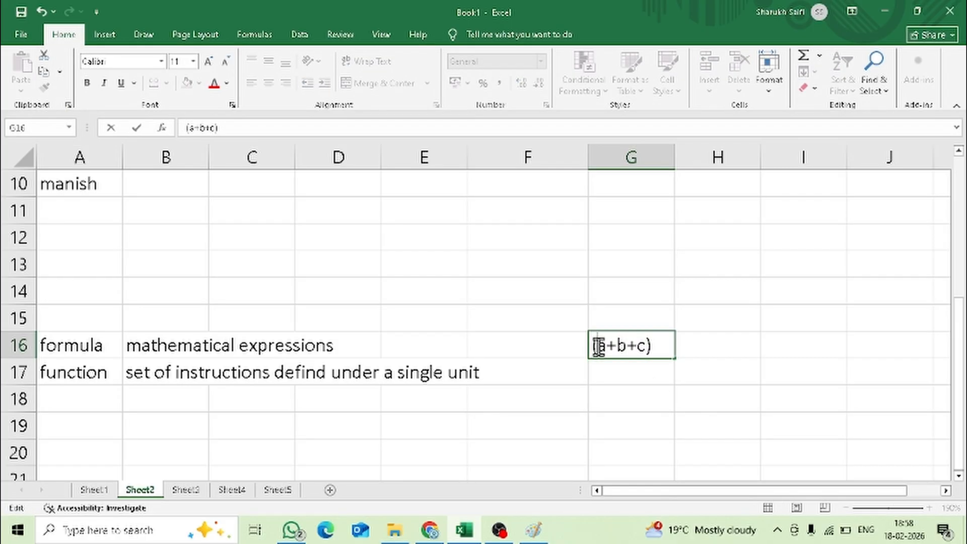
key("End")
type("* d")
left_click(686, 418)
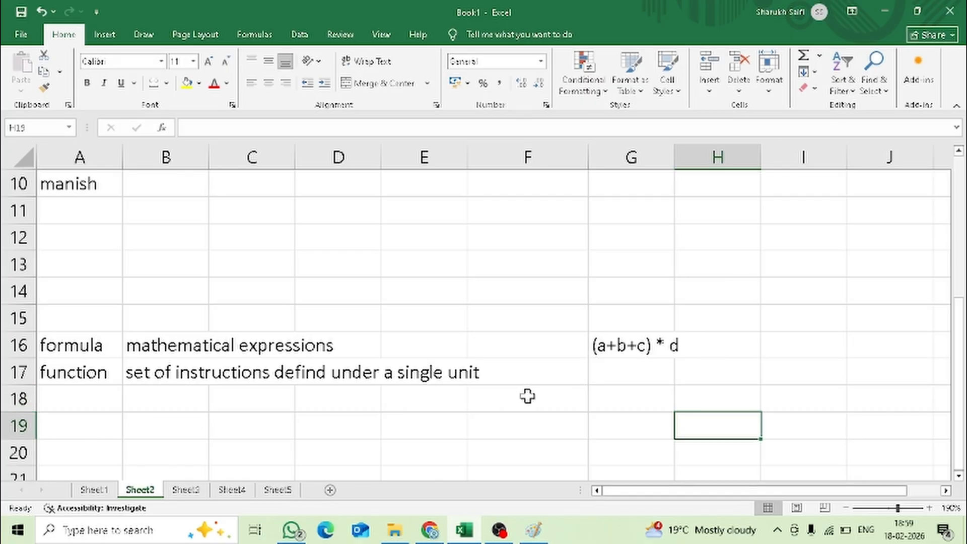
- List the example functions sum, average and vlookup in G17 to G19
left_click(630, 373)
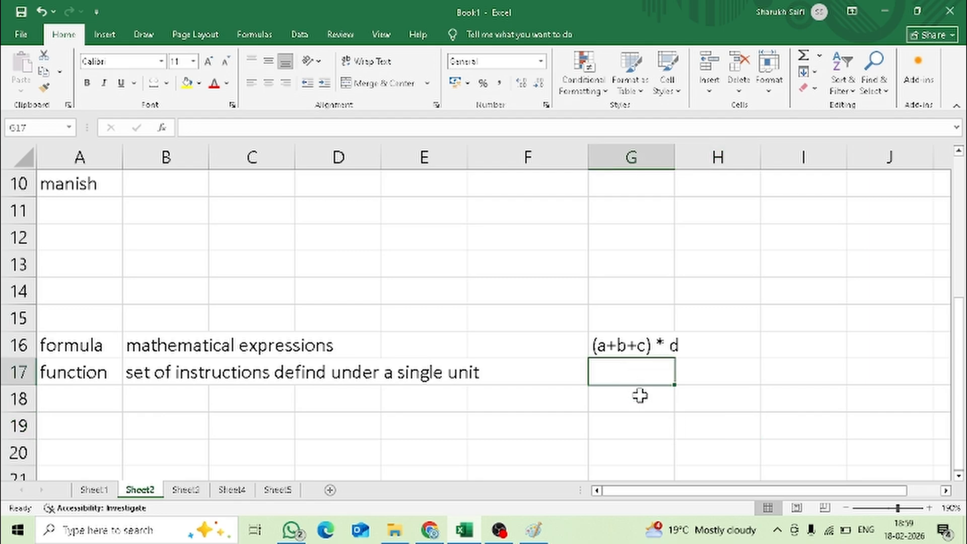
type("sum")
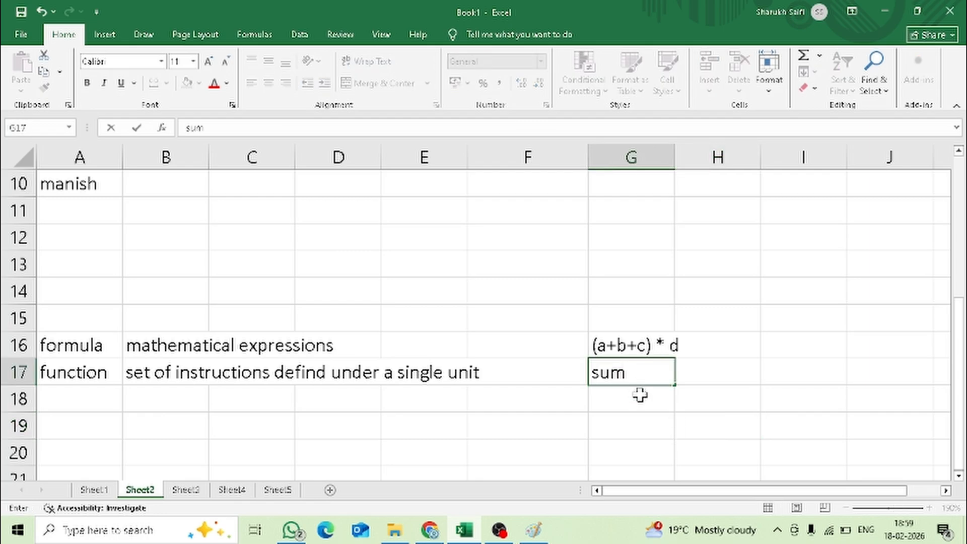
key("Return")
type("average")
key("Return")
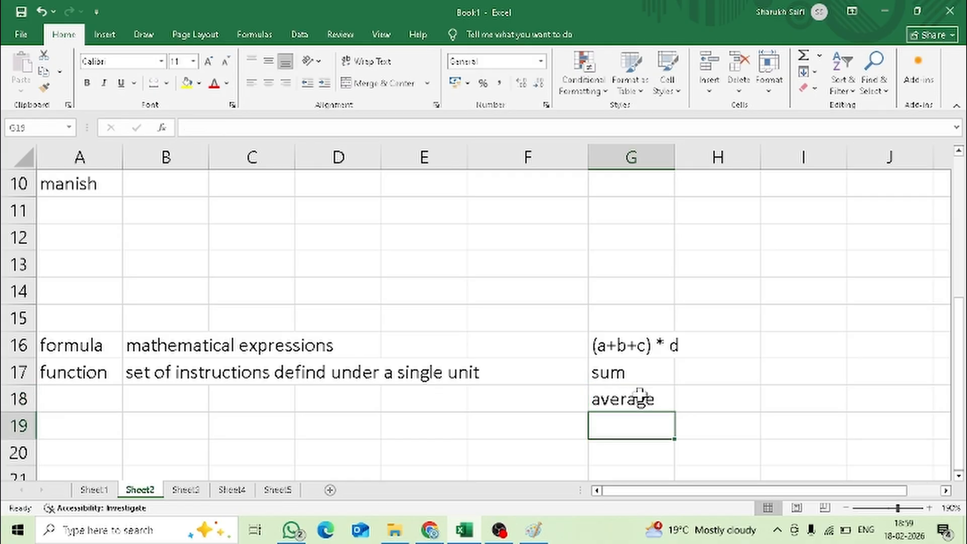
type("vlookup")
key("Return")
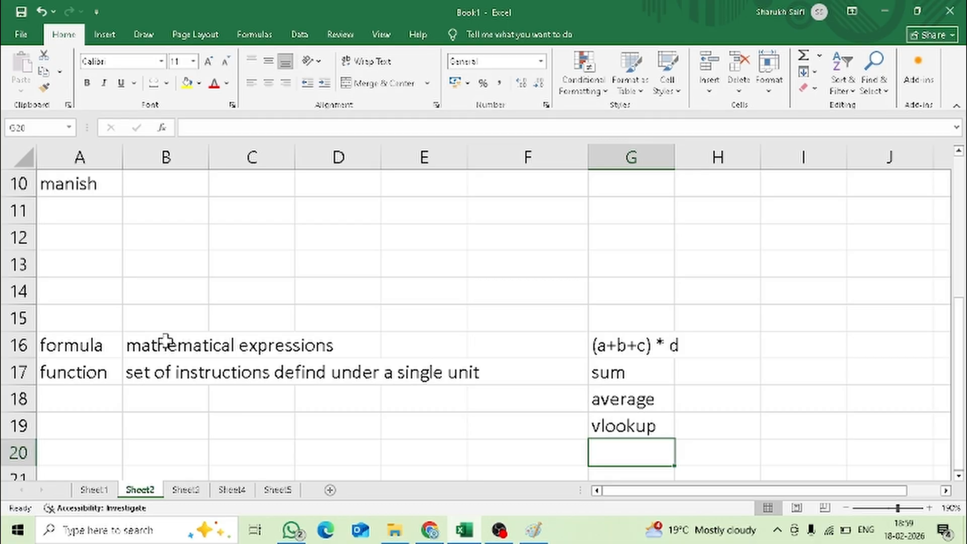
- Start a formula in Amit's maths cell B2 with =ran and browse the suggested functions
scroll(176, 323, "up", 1)
scroll(179, 323, "up", 2)
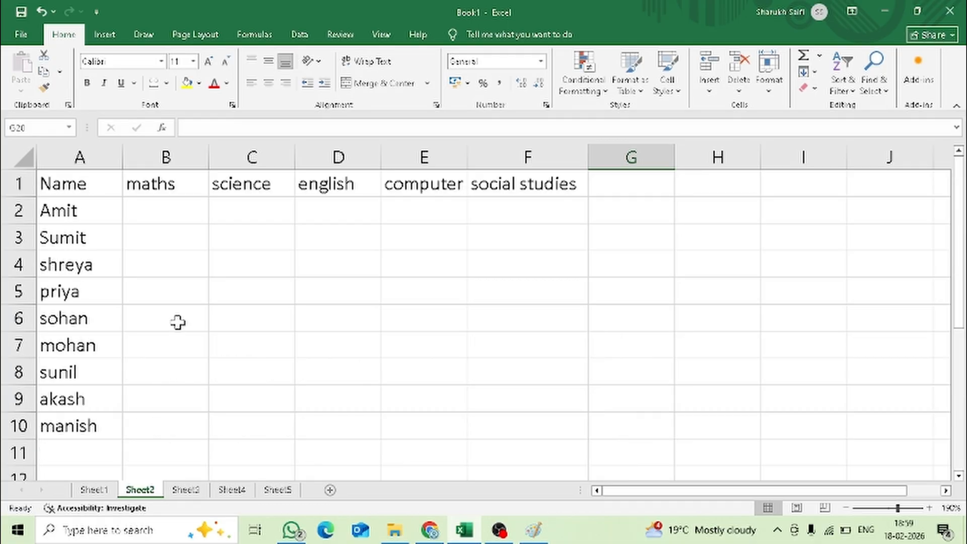
left_click(171, 206)
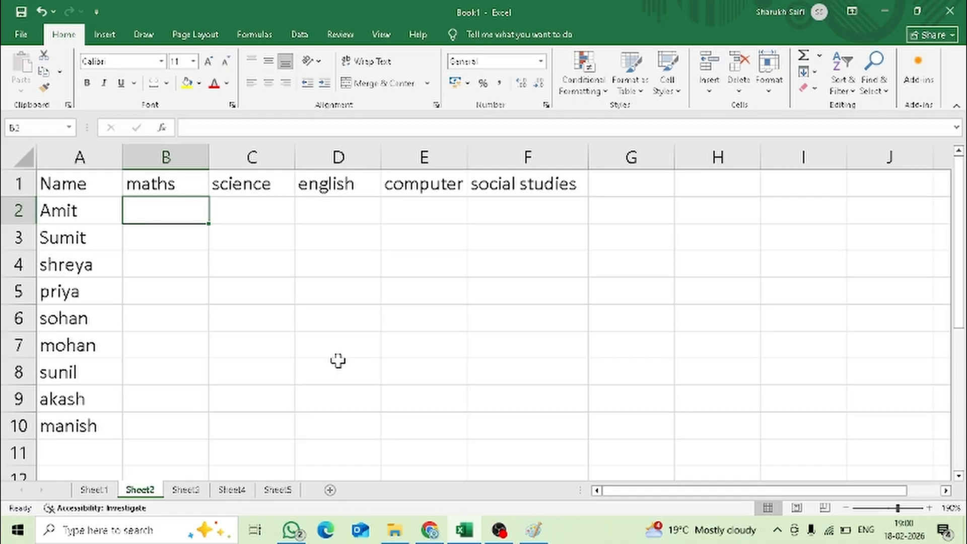
type("=")
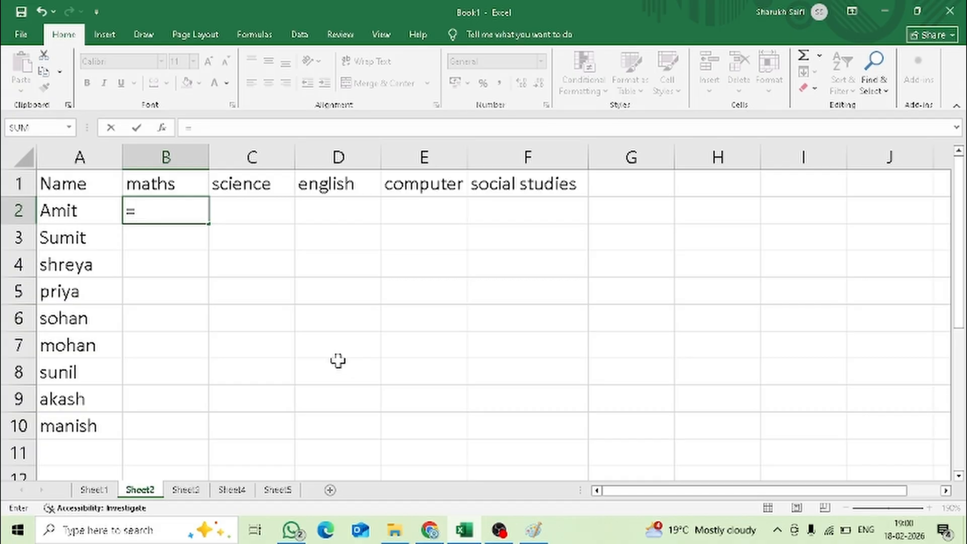
type("rand")
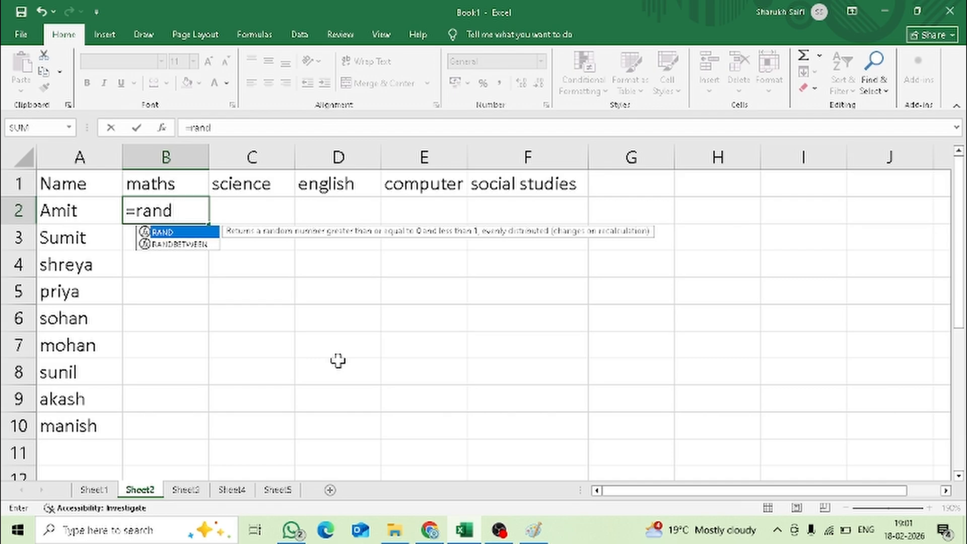
key("BackSpace")
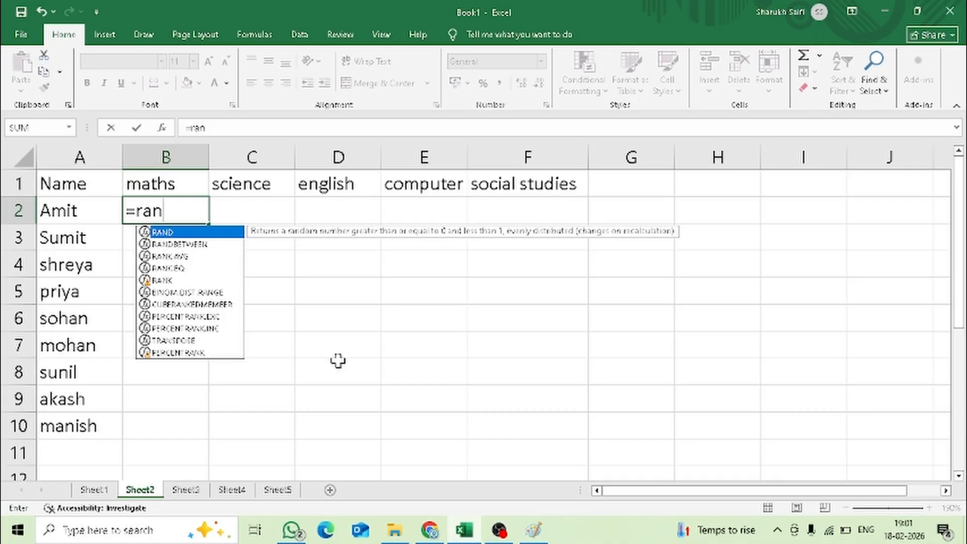
key("Down")
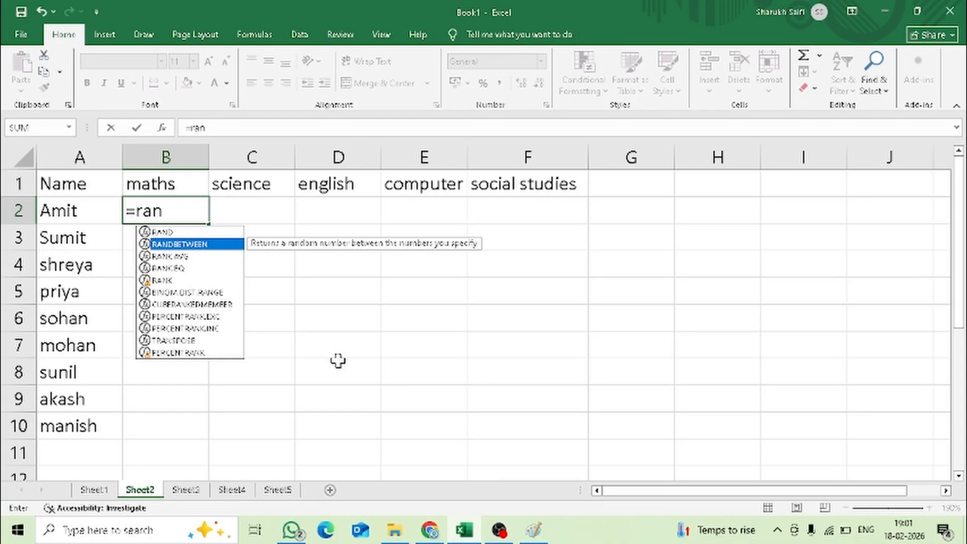
key("Down")
key("Down")
key("Down")
key("Up")
key("Up")
key("Up")
- Complete the B2 formula as =RANDBETWEEN(0,100) to generate a random maths mark
double_click(217, 244)
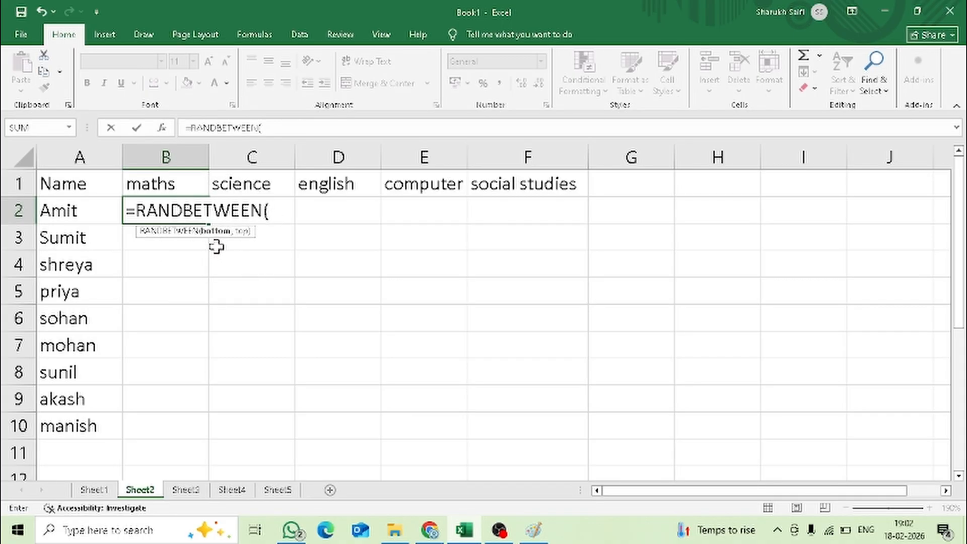
type("0,")
type("100)")
key("Return")
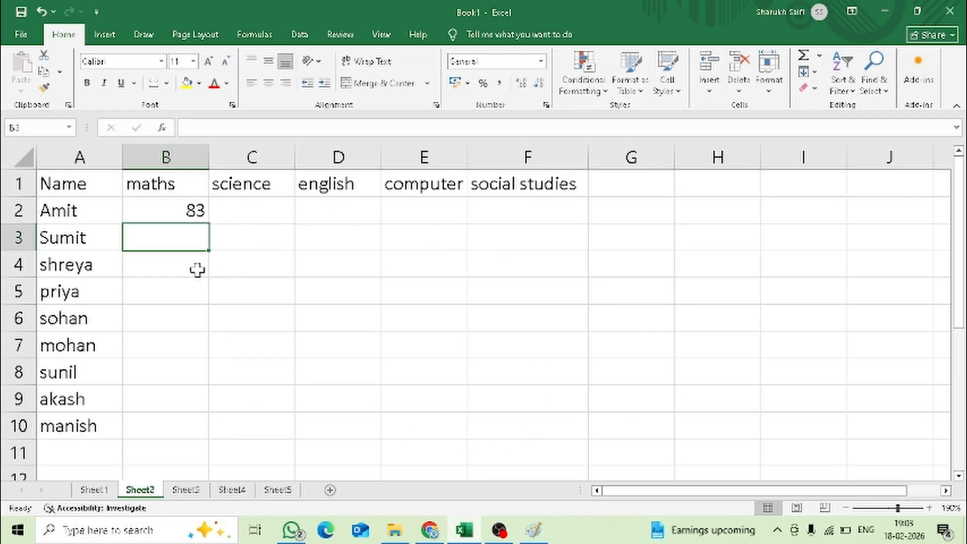
- Fill the B2 random-mark formula across to F2 and down to row 10 for every student and subject
left_click(175, 208)
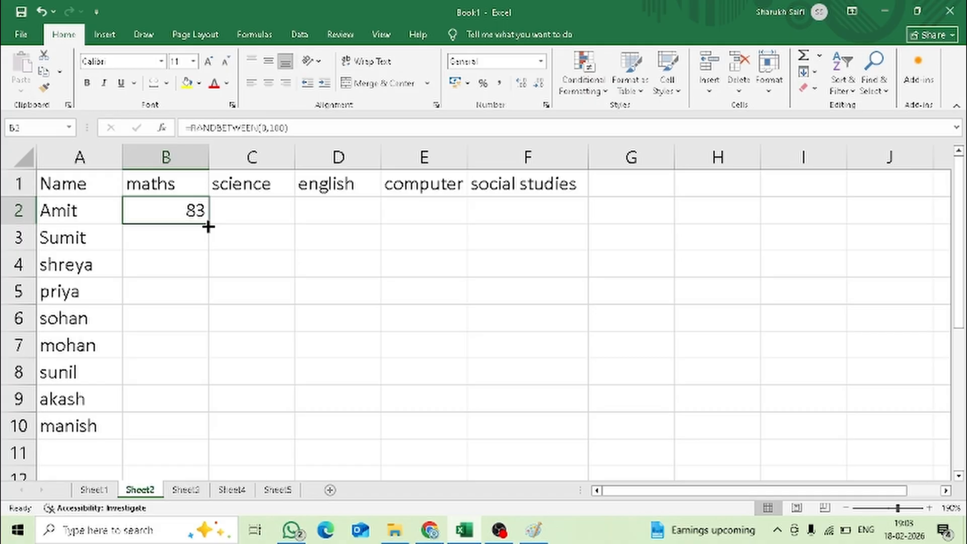
left_click_drag(208, 226, 554, 211)
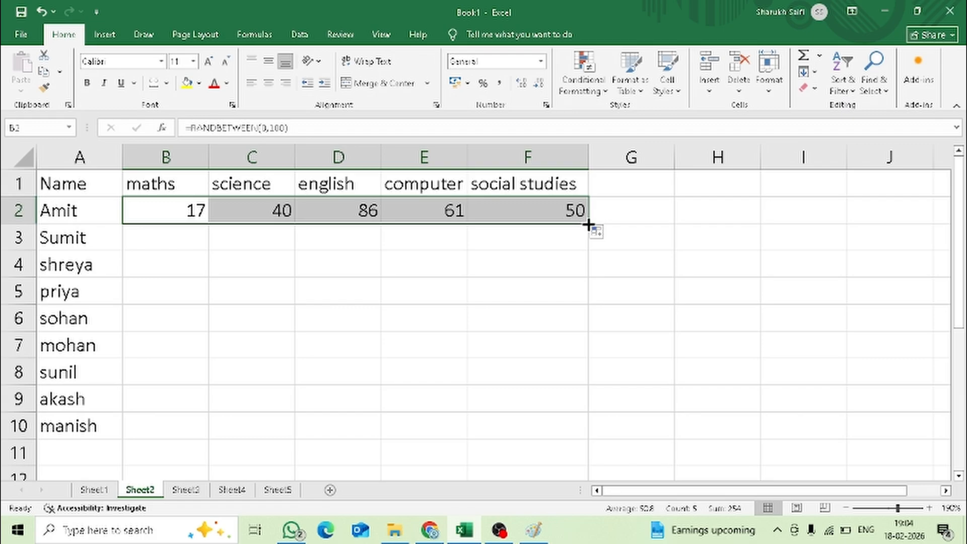
left_click_drag(585, 229, 578, 431)
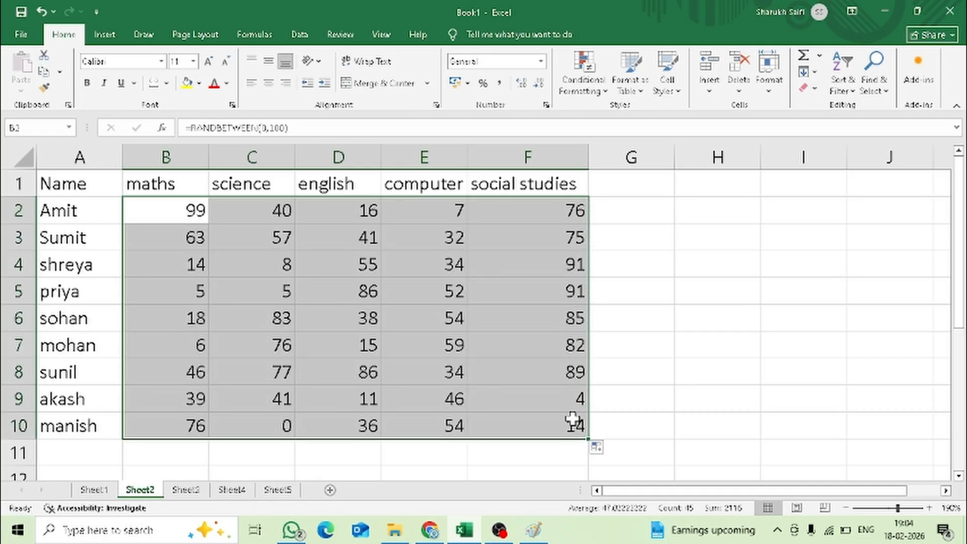
left_click(672, 300)
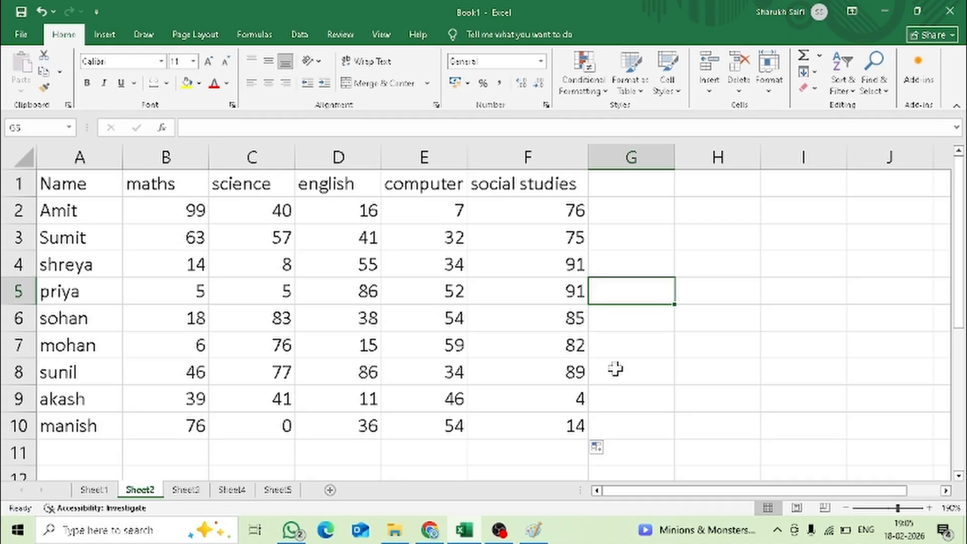
- Review the formula and function definitions in A16 to F17, then return to the marks table
scroll(352, 322, "down", 3)
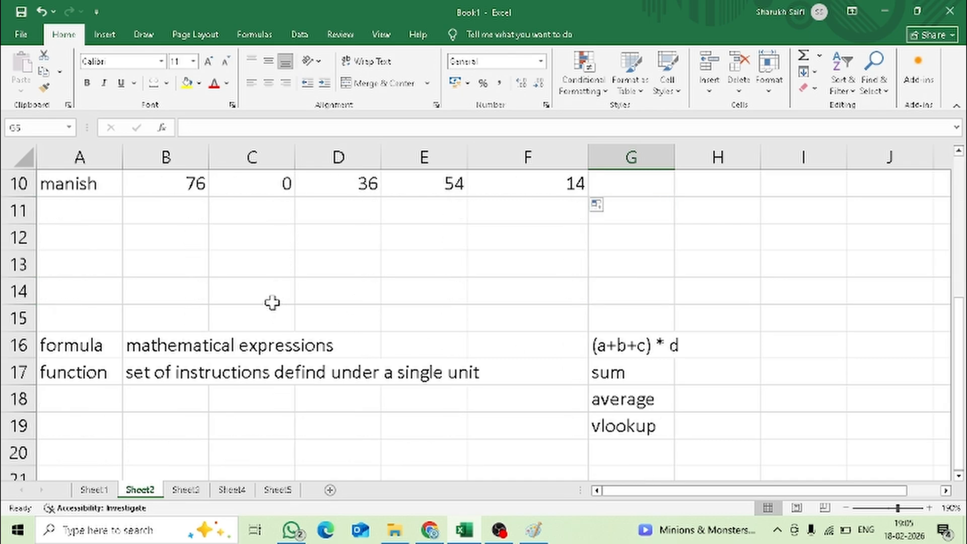
left_click(70, 353)
left_click_drag(69, 361, 471, 371)
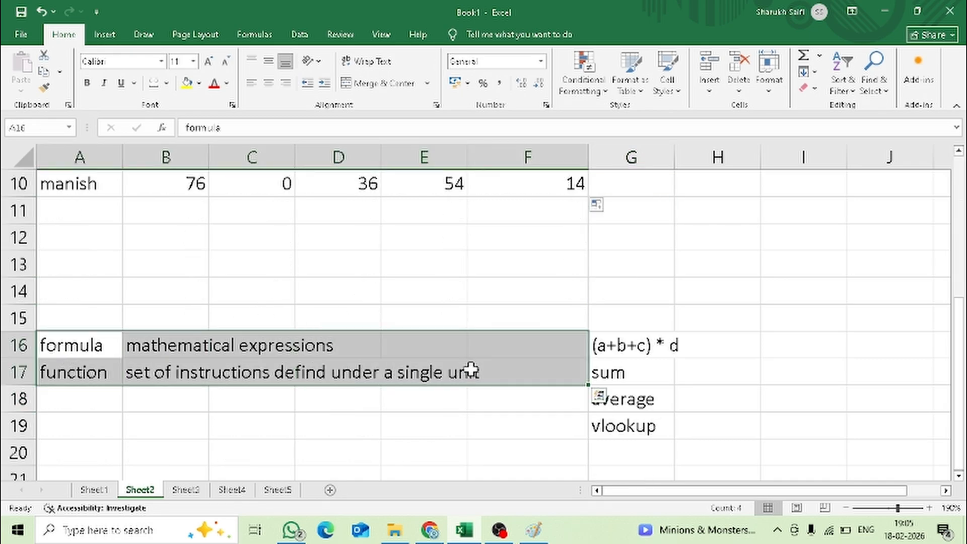
left_click(526, 411)
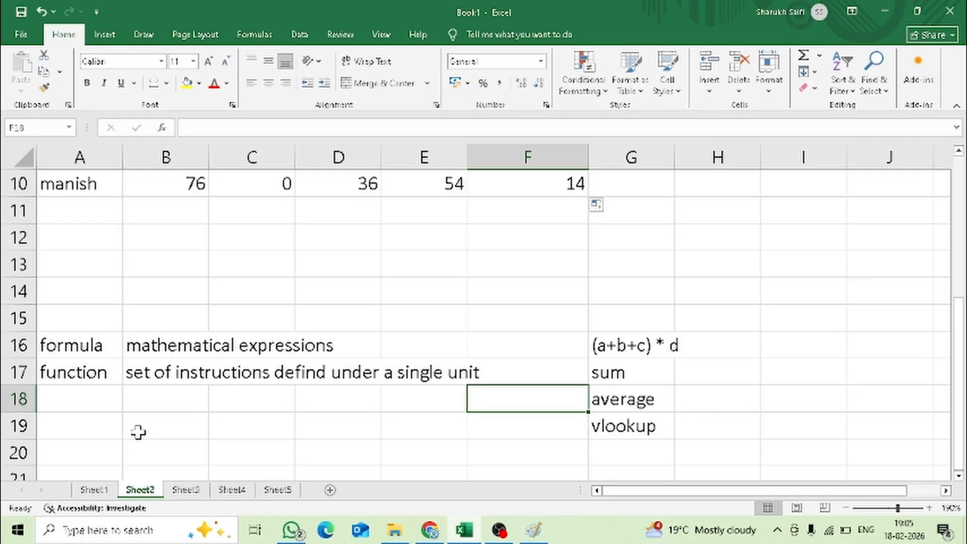
scroll(146, 432, "up", 3)
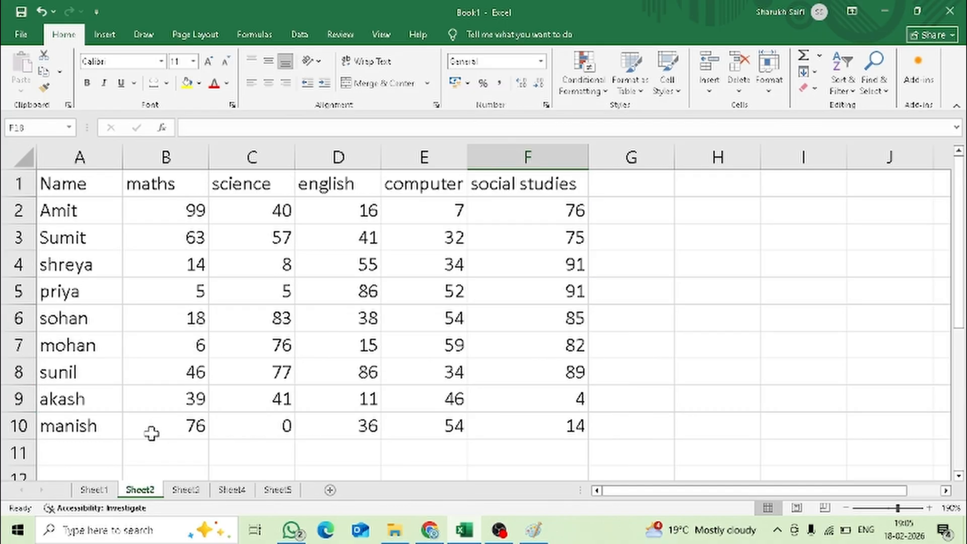